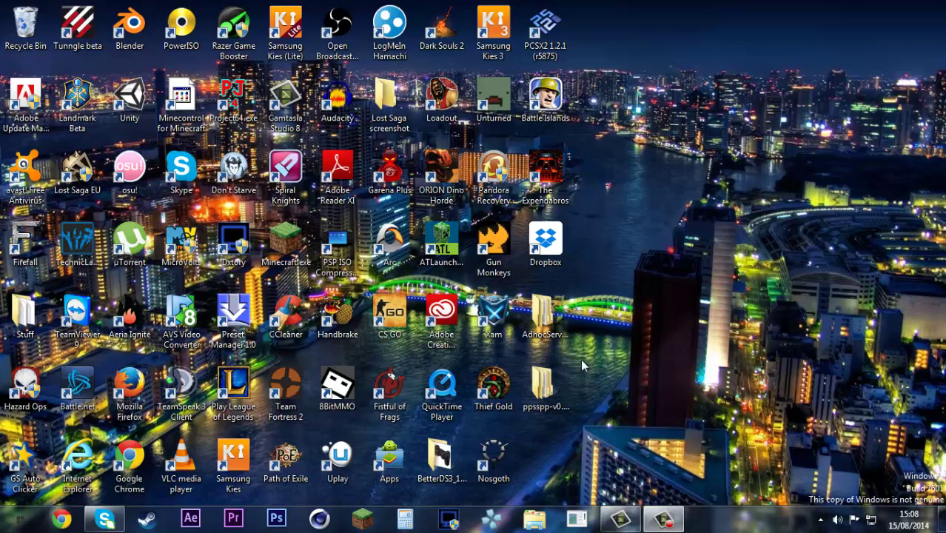
left_click(541, 384)
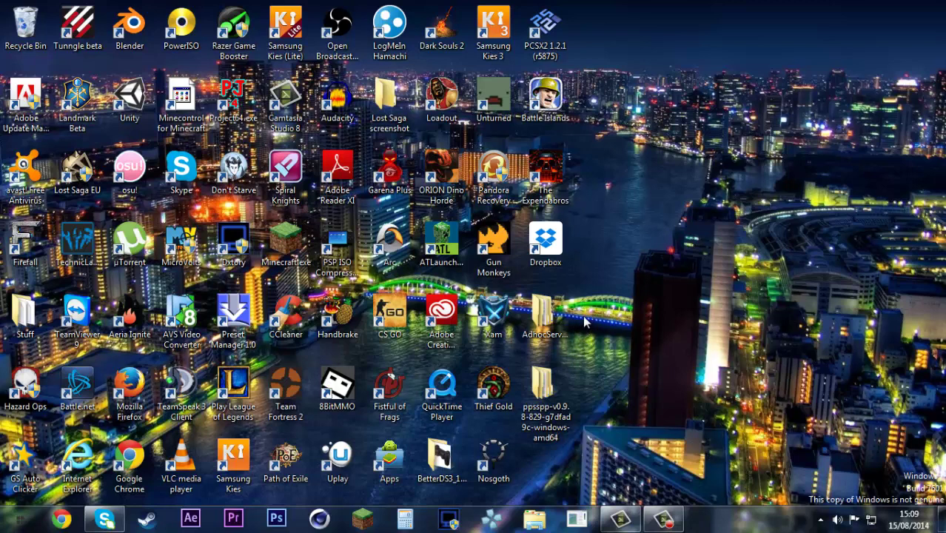
left_click_drag(580, 356, 806, 441)
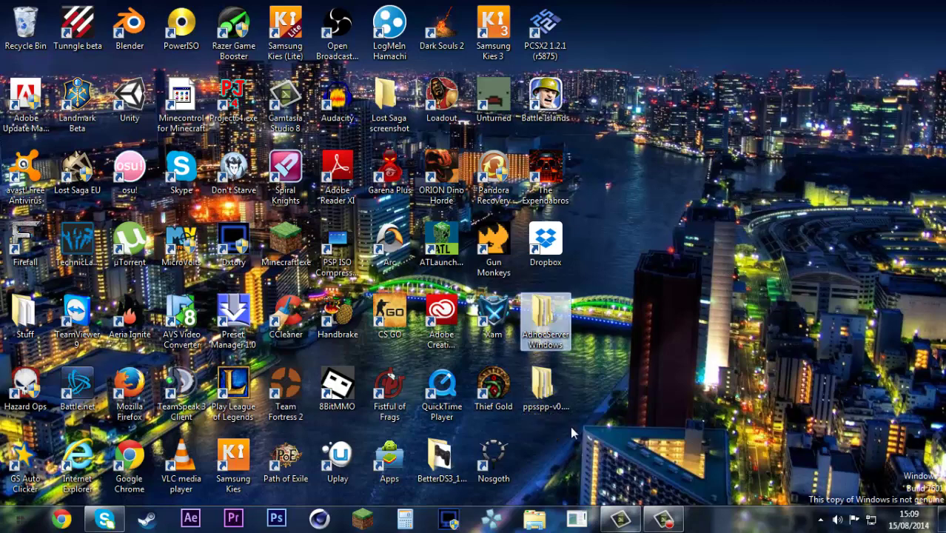
Step: Look inside the AdhocServerProOnline folder of AdhocServerWindows for AdhocSever.exe and close the folder window
left_click(551, 328)
double_click(554, 331)
double_click(248, 213)
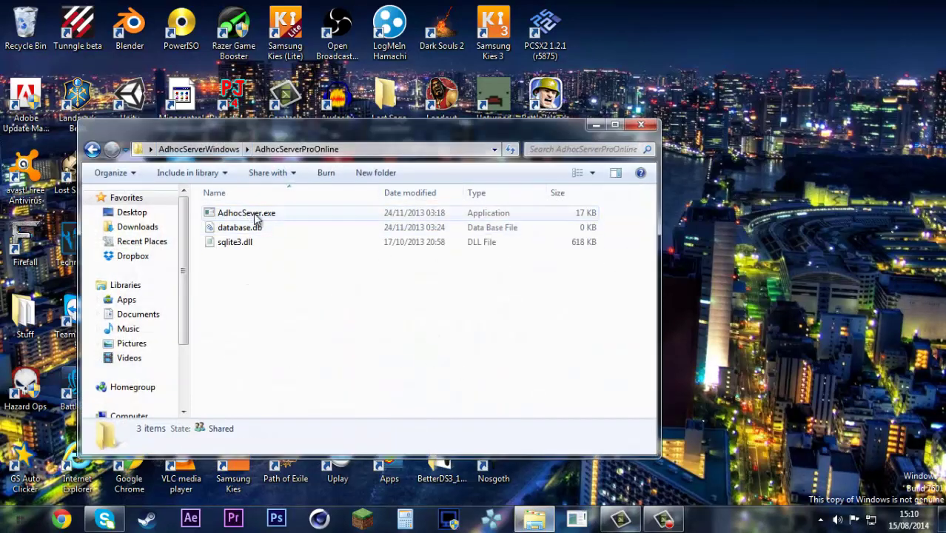
left_click(256, 215)
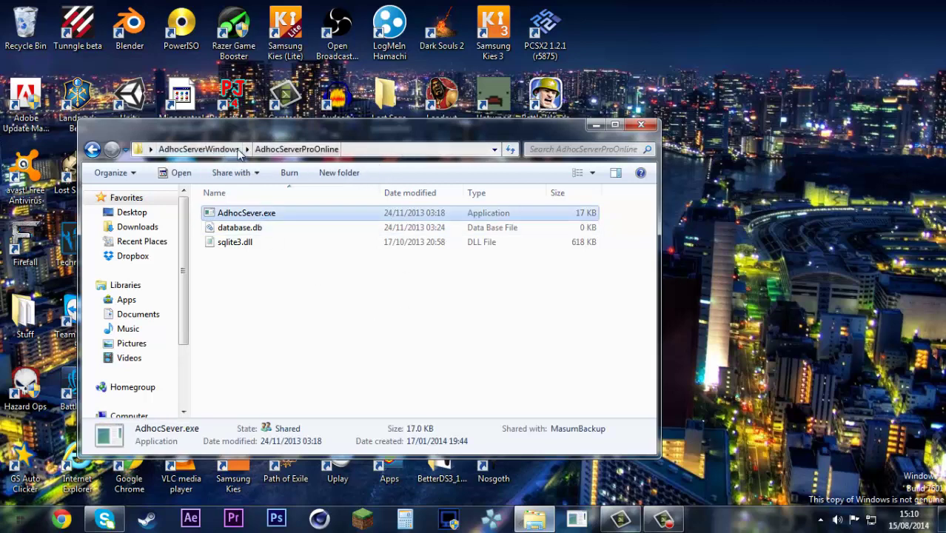
left_click(649, 128)
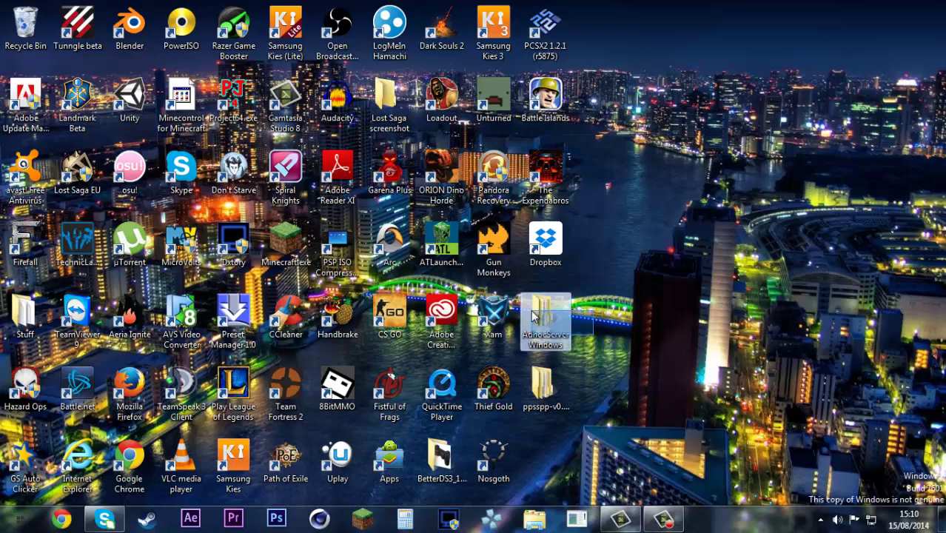
Step: Test-run AdhocSever.exe from the AdhocServerProOnline folder, closing its console and minimising the folder window
double_click(551, 334)
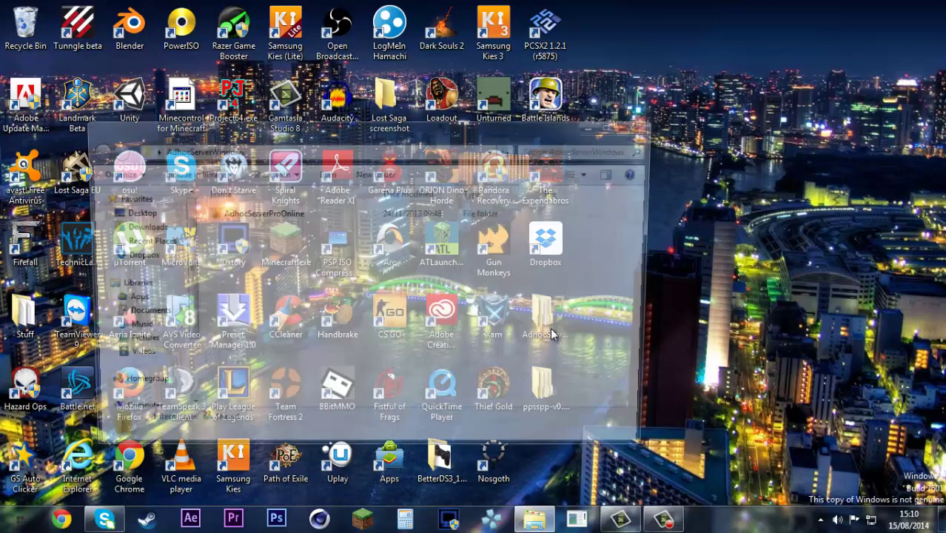
double_click(354, 212)
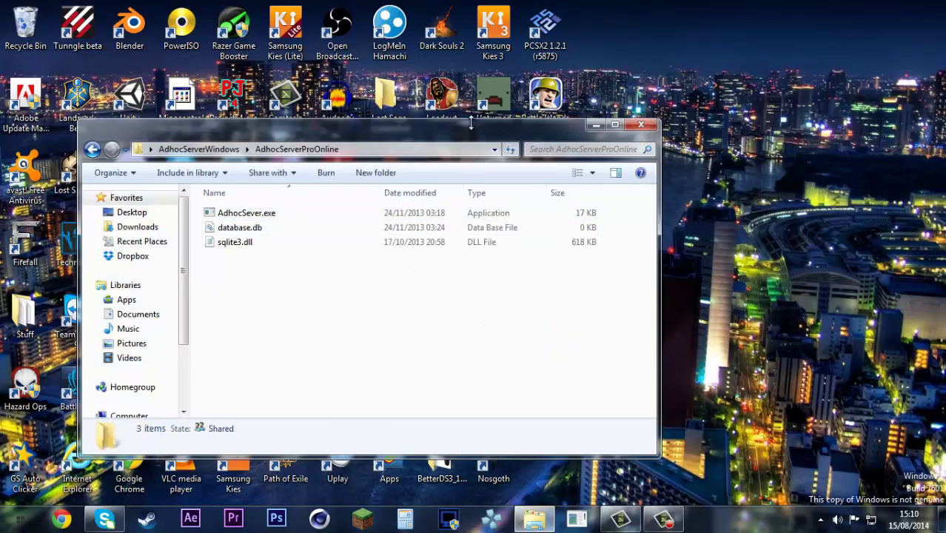
left_click_drag(459, 132, 644, 45)
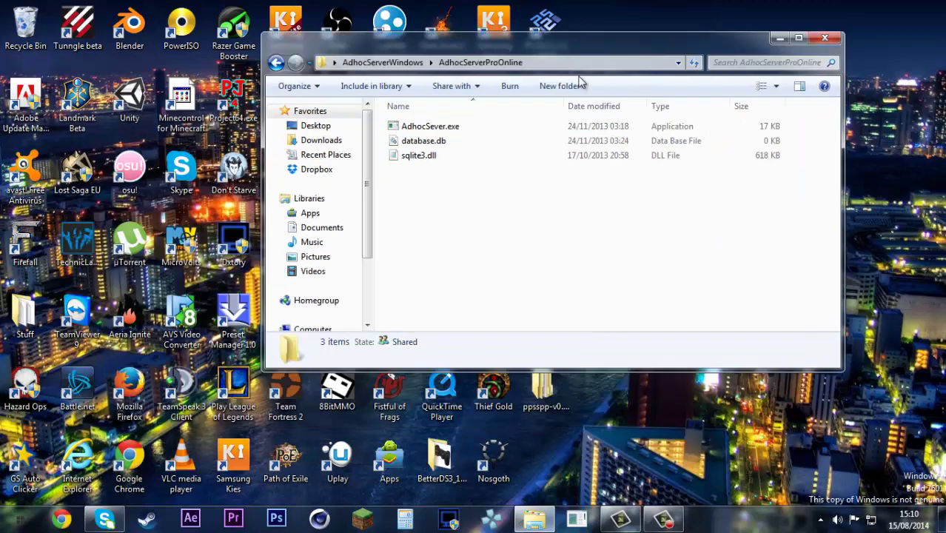
left_click(433, 125)
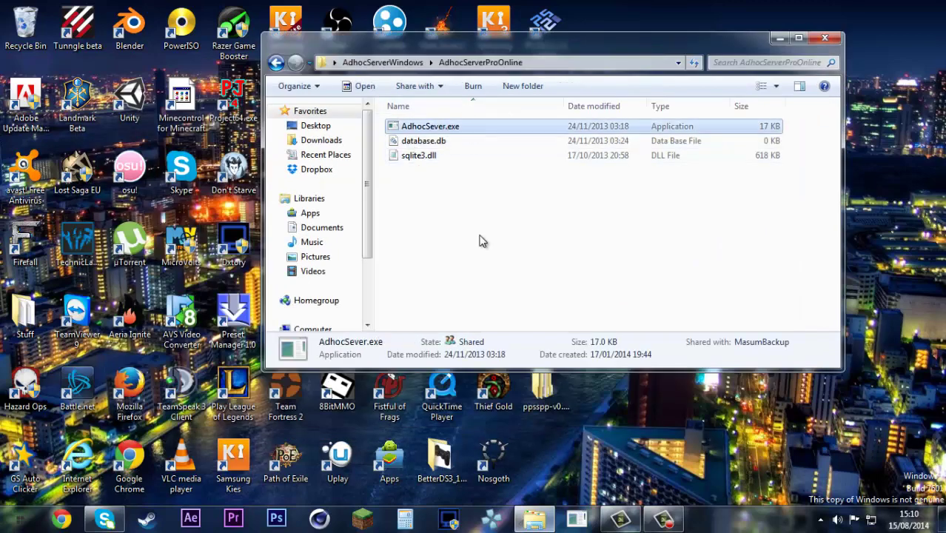
double_click(415, 127)
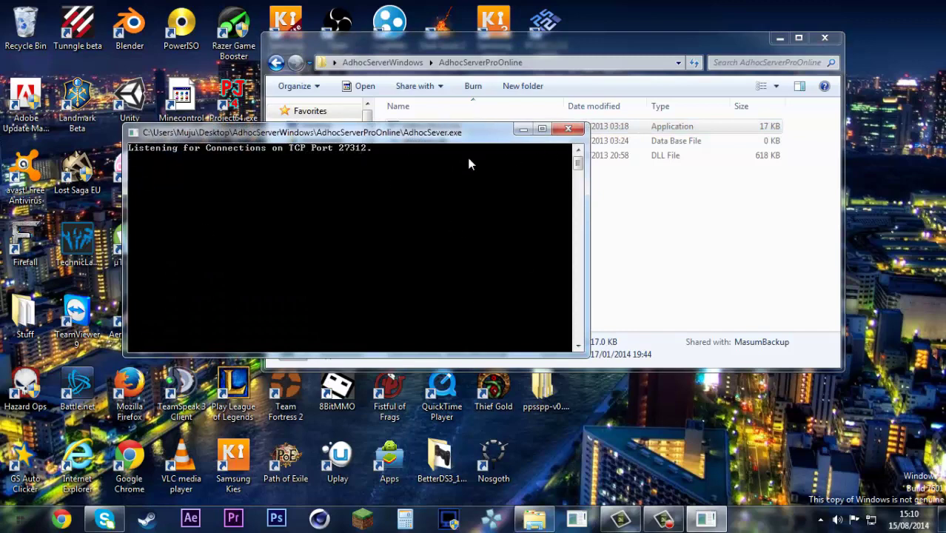
left_click(567, 129)
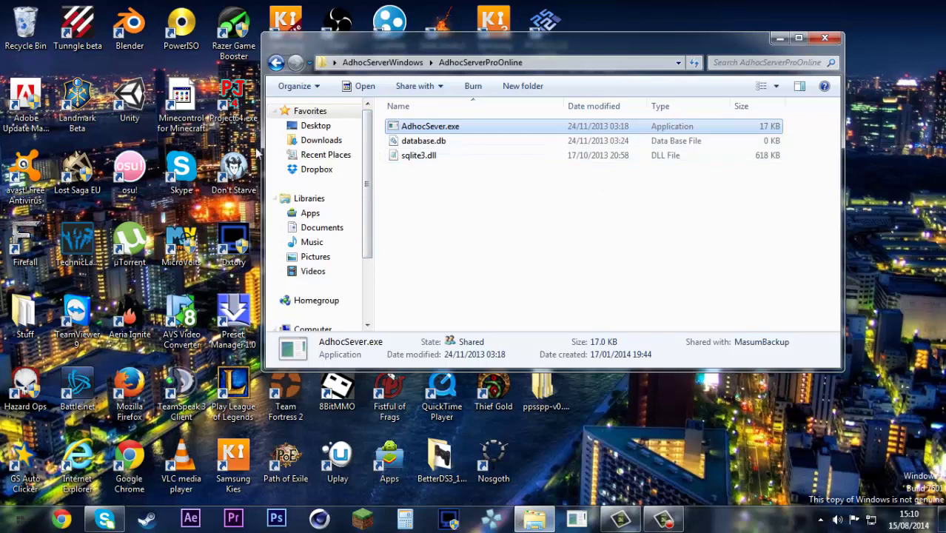
left_click(275, 64)
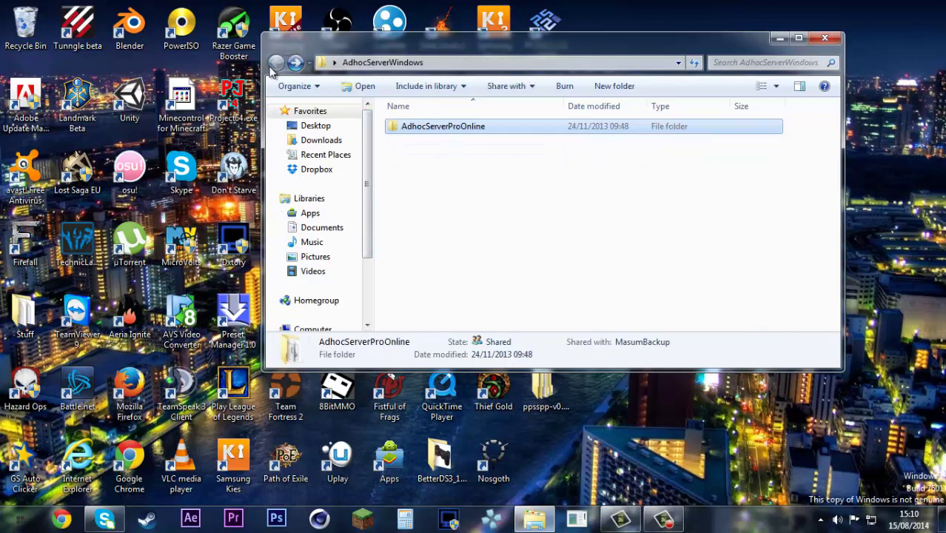
left_click(779, 41)
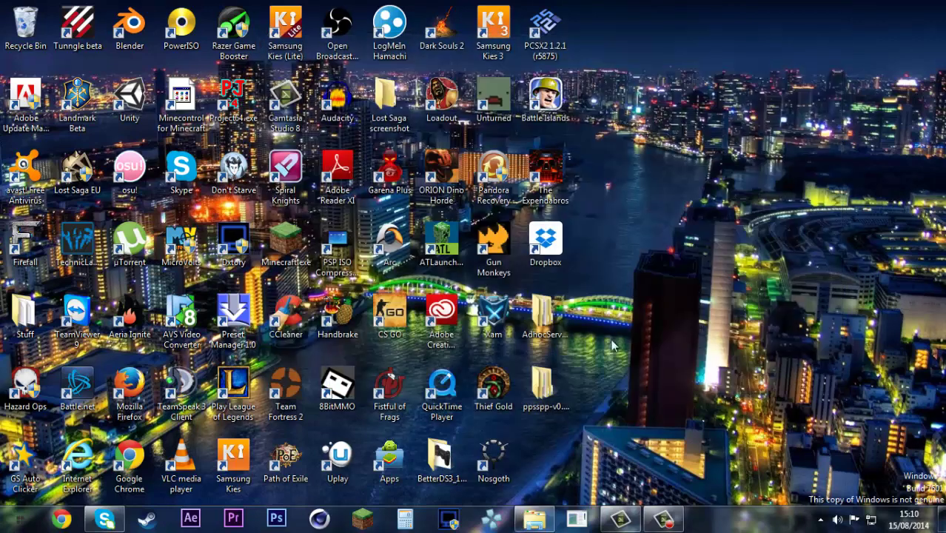
Step: Launch PPSSPPWindows64.exe from the ppsspp folder inside ppsspp-v0.9.8-829-g7dfad9c-windows-amd64, allowing the unverified program to run
double_click(556, 390)
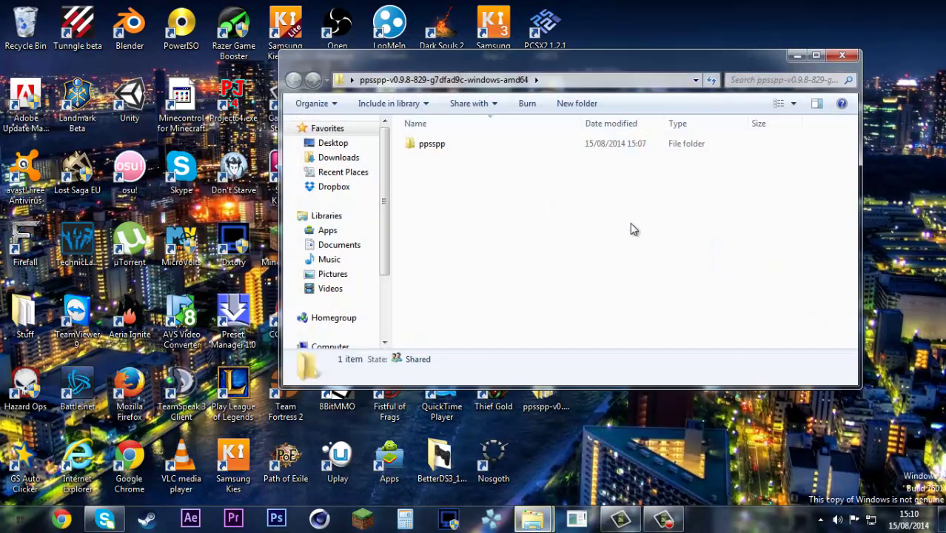
left_click(594, 146)
double_click(593, 147)
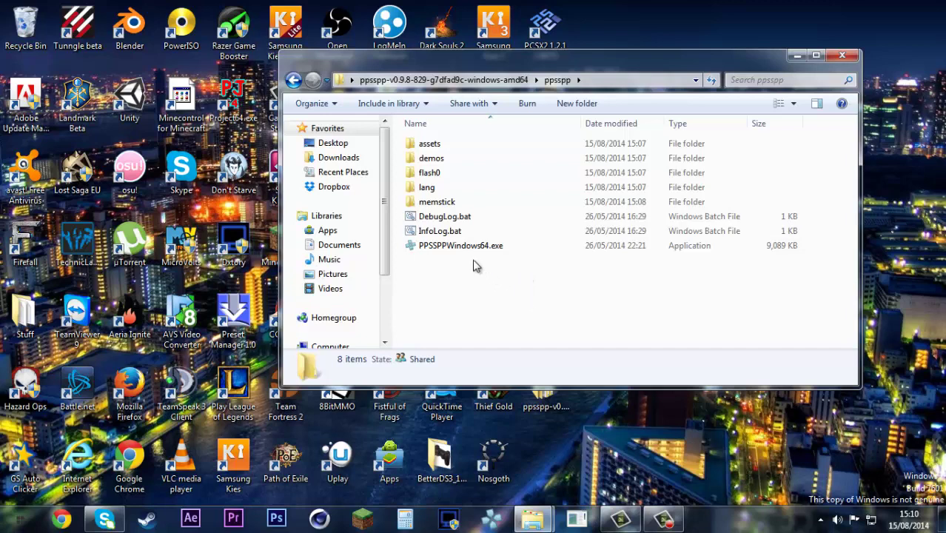
left_click_drag(488, 58, 344, 53)
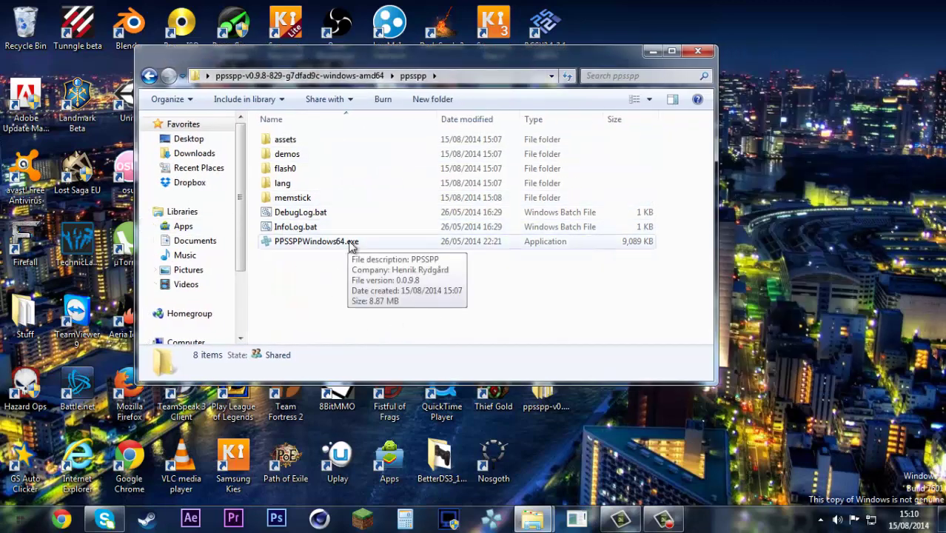
double_click(280, 243)
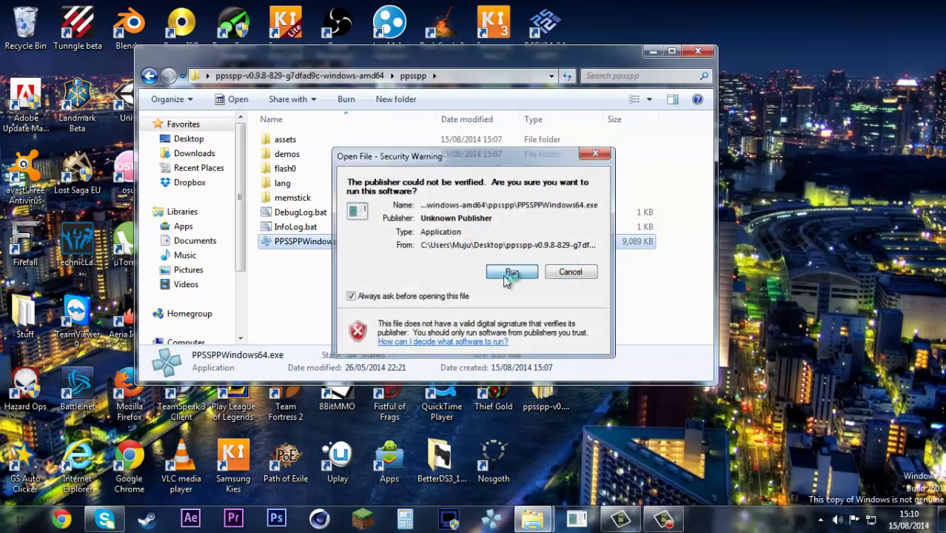
left_click(503, 275)
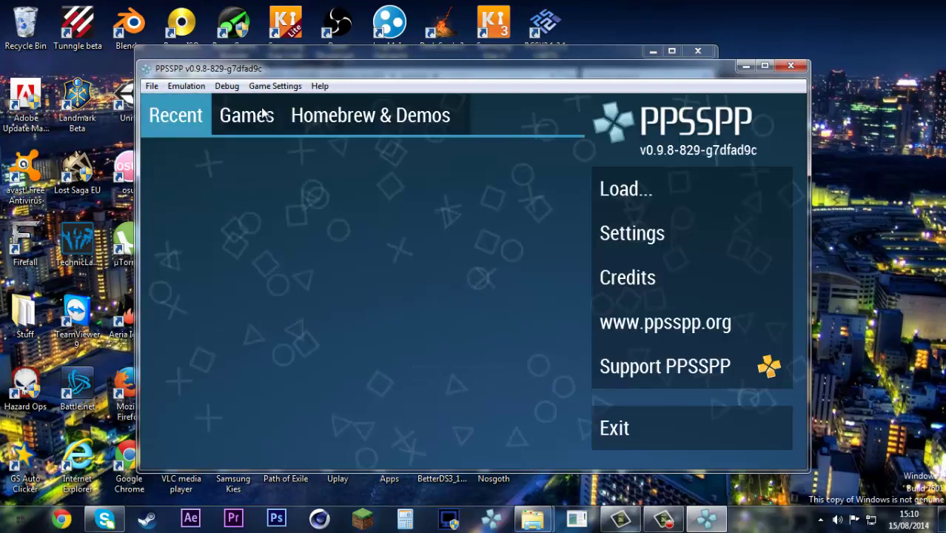
Step: Enable networking/WLAN in the PPSSPP system settings
left_click(651, 234)
left_click(177, 247)
scroll(518, 296, "down", 5)
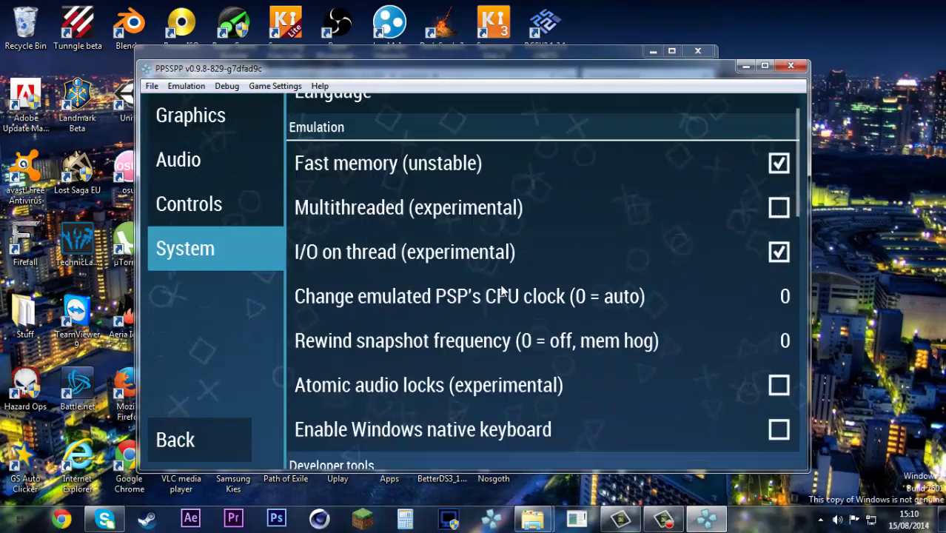
scroll(597, 372, "down", 4)
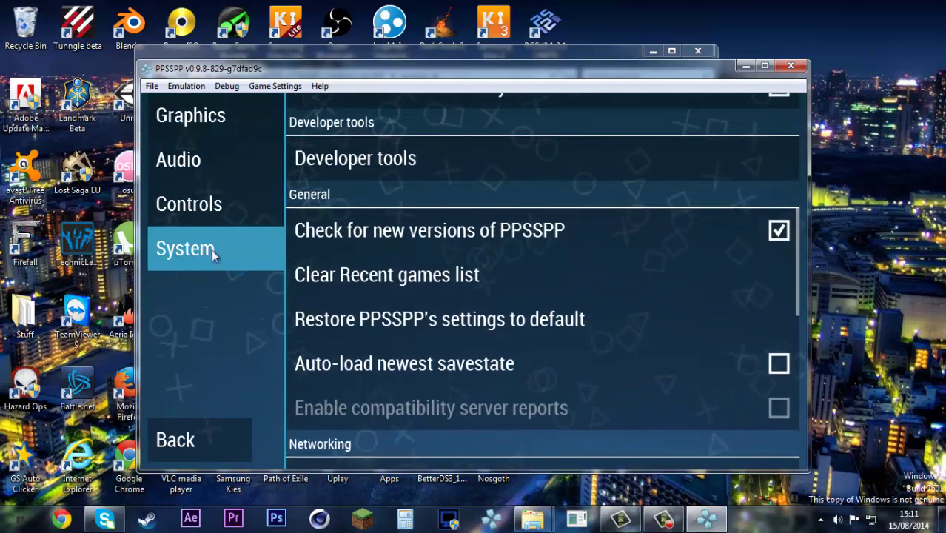
scroll(562, 259, "down", 4)
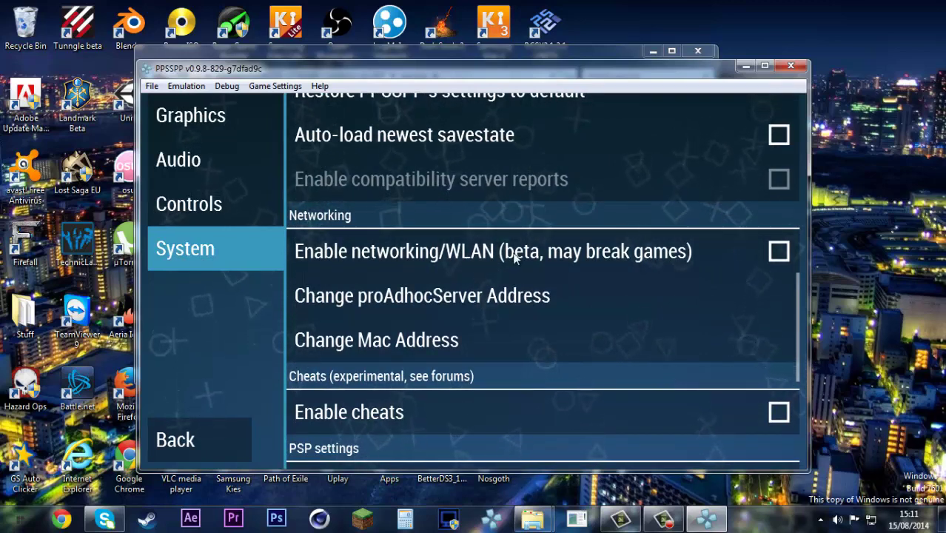
left_click(777, 251)
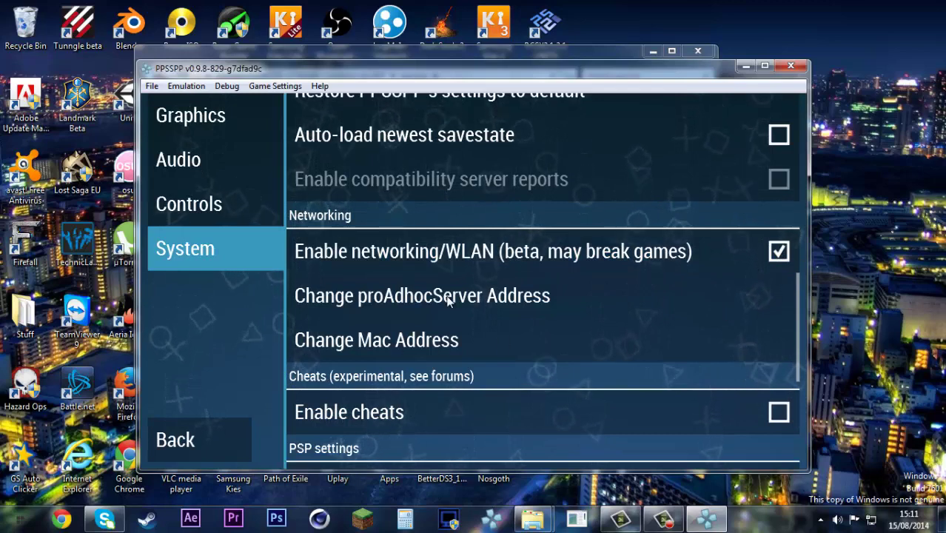
left_click(513, 296)
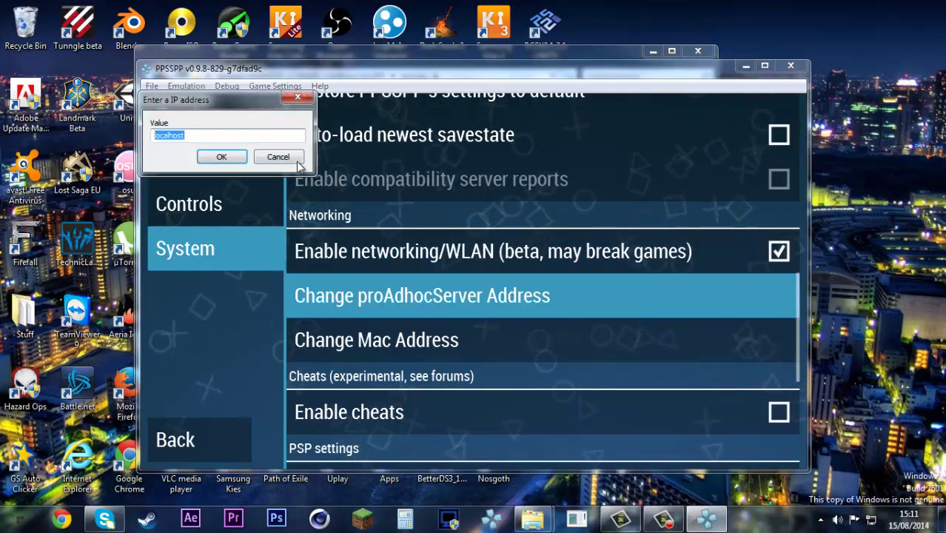
left_click(255, 140)
key("Escape")
left_click(421, 300)
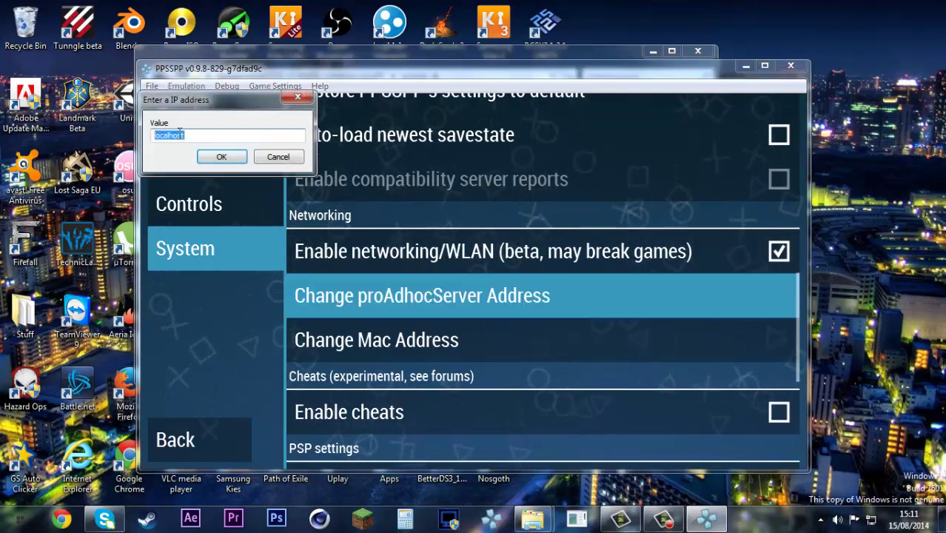
left_click(285, 157)
Step: Locate ppsspp.ini in the memstick\PSP\SYSTEM folder and return to the memstick folder
left_click(286, 51)
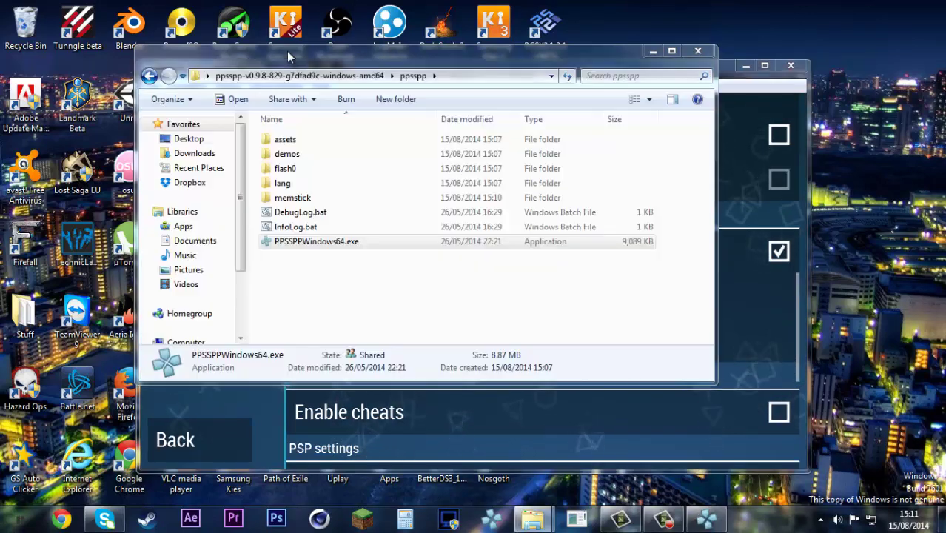
double_click(292, 196)
double_click(308, 139)
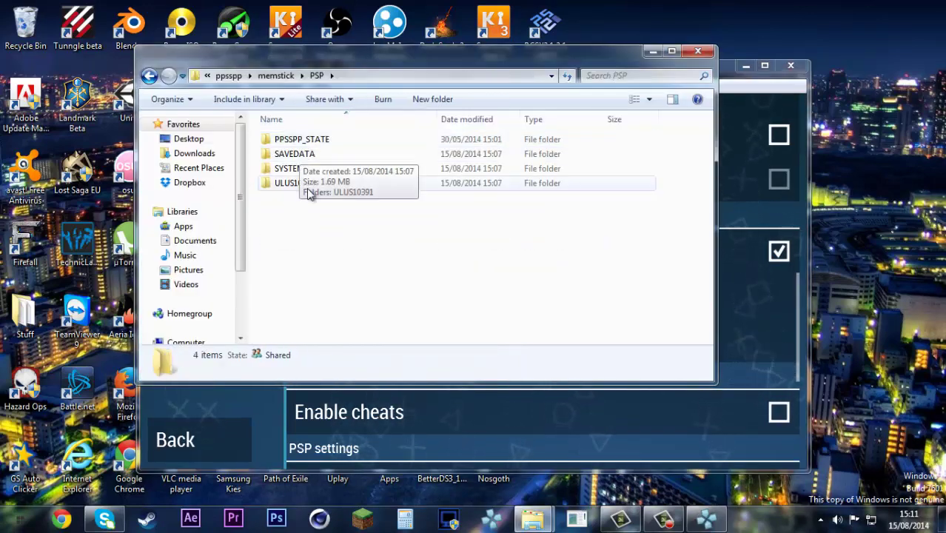
left_click(302, 170)
double_click(302, 170)
left_click(309, 155)
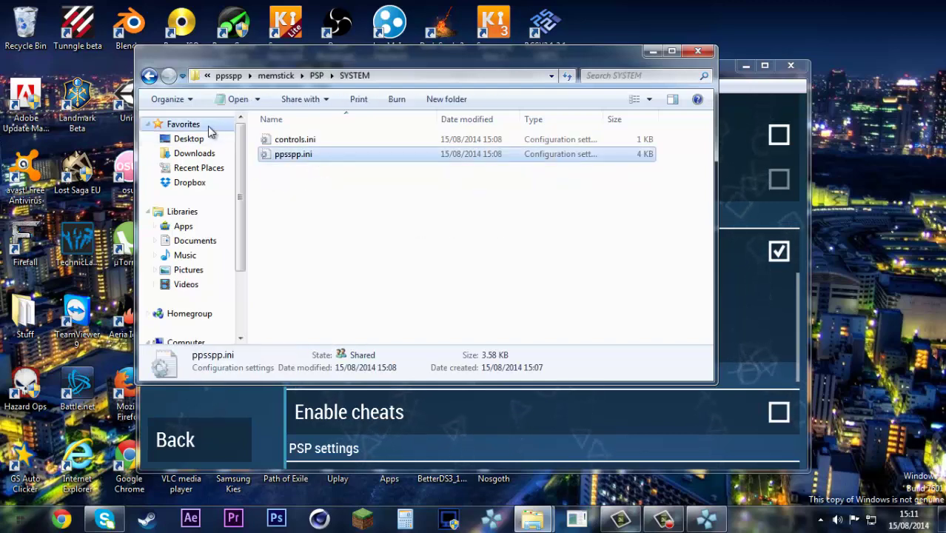
left_click(149, 75)
left_click(148, 75)
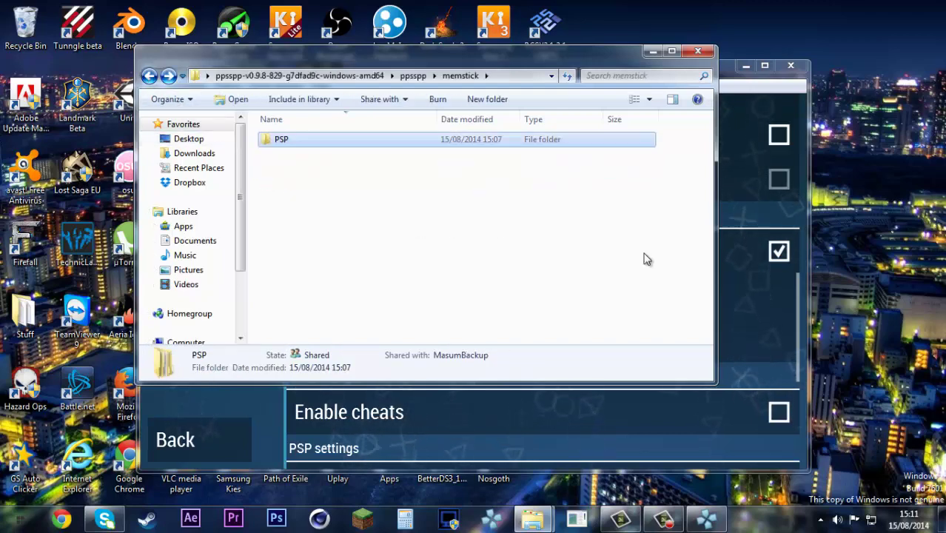
Step: Open the Mac address setting in PPSSPP and accept 01:02:03:04:05:06
left_click(797, 313)
left_click(315, 340)
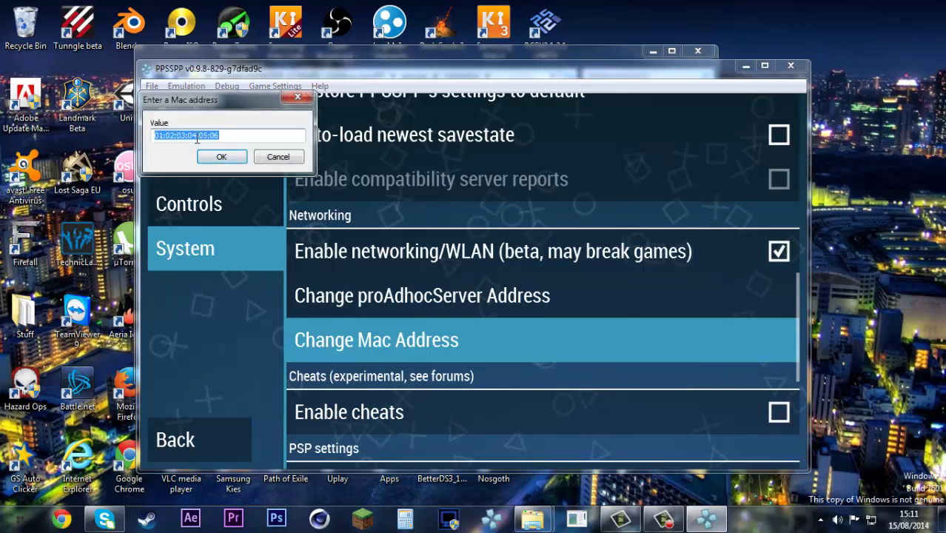
left_click(233, 155)
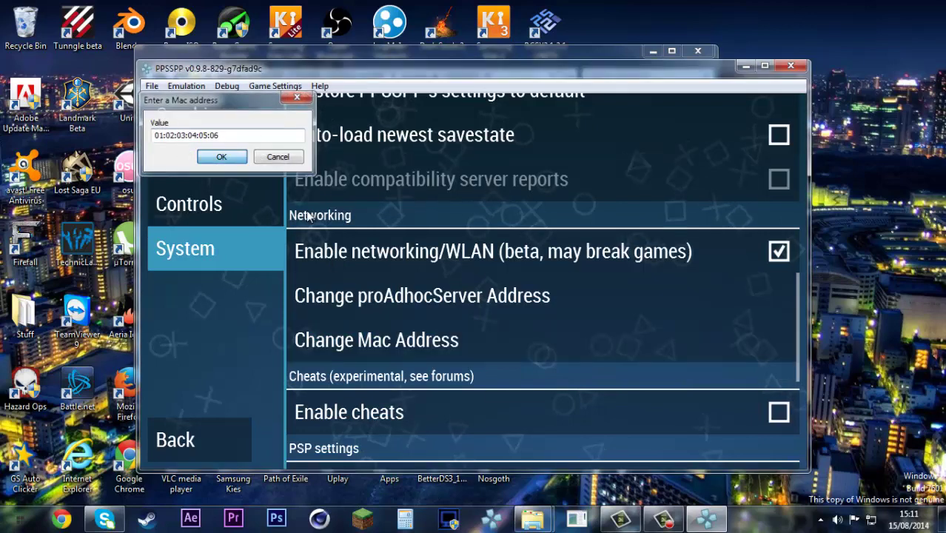
Step: Open the proAdhocServer address for editing and move its dialog clear of the settings categories
left_click(413, 295)
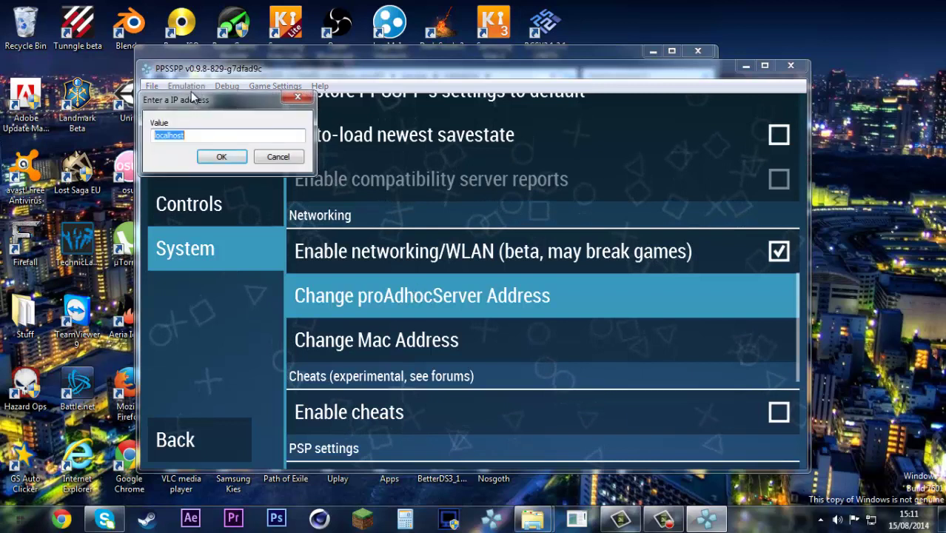
left_click_drag(193, 98, 730, 109)
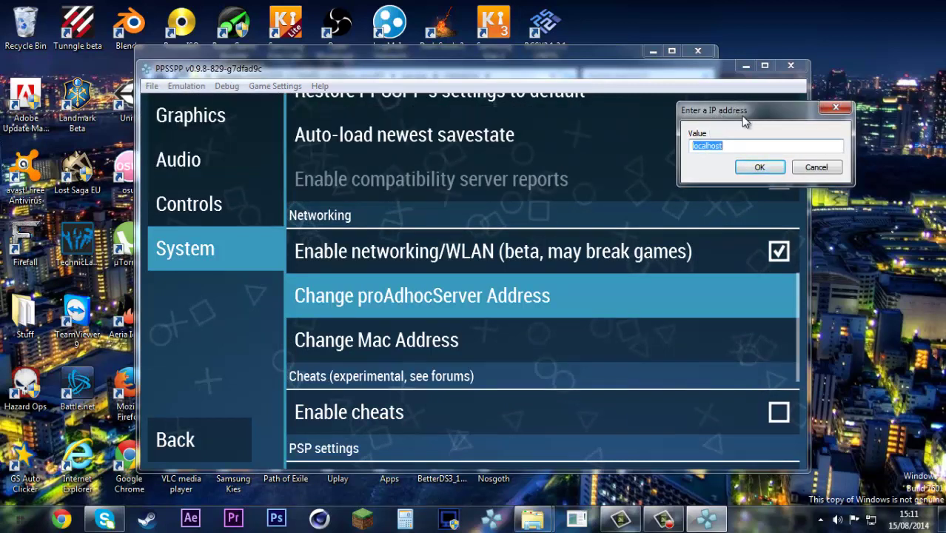
Step: Start LogMeIn Hamachi and collapse the MHFUMUGGLEEDITION network's member list
left_click(820, 520)
left_click(16, 518)
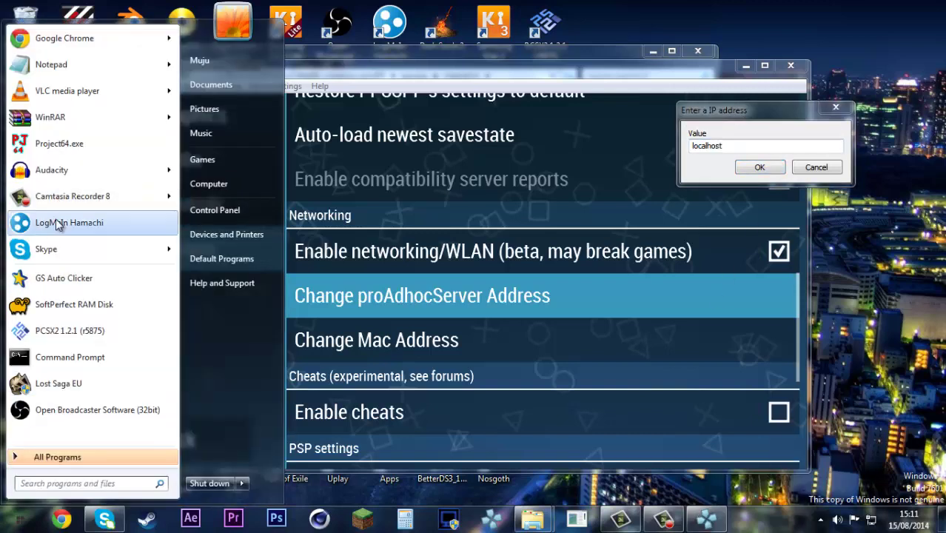
left_click(177, 211)
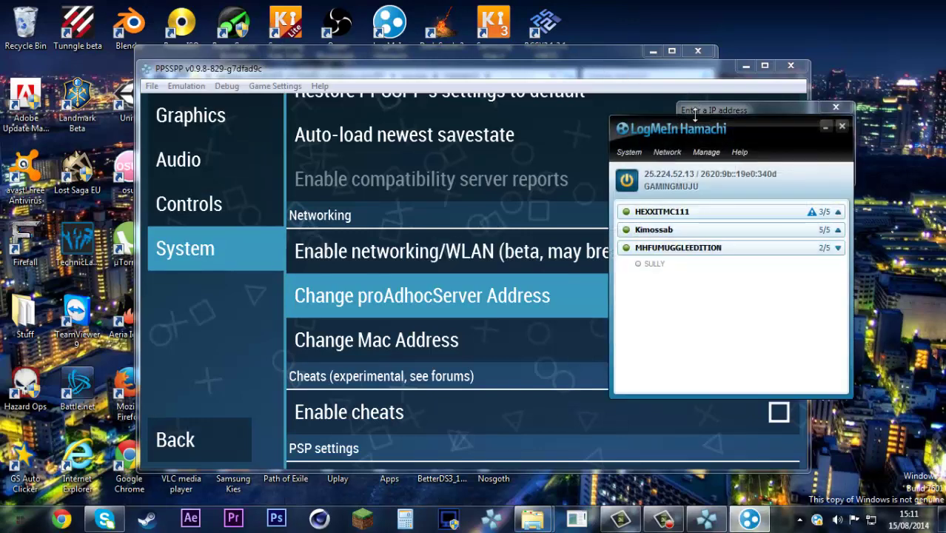
left_click(838, 248)
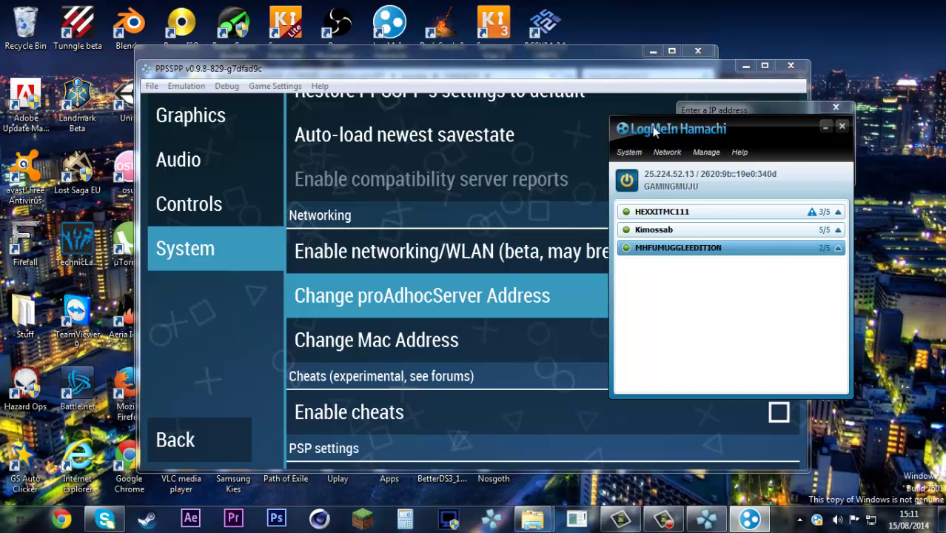
Step: Move the Hamachi window away from the IP address dialog so both are accessible
left_click(598, 139)
left_click(822, 301)
left_click(839, 249)
left_click(841, 250)
left_click_drag(698, 138, 367, 132)
left_click(328, 169)
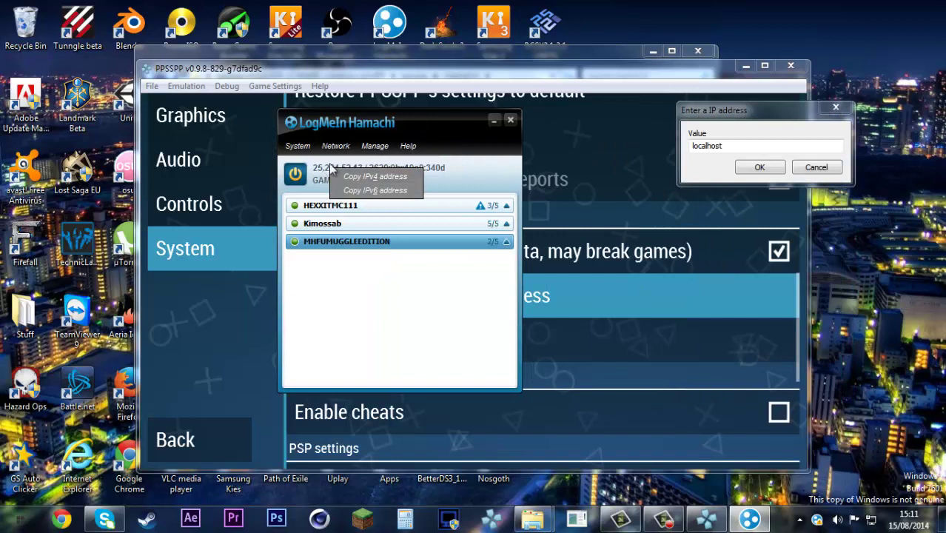
left_click(403, 118)
left_click_drag(402, 118, 377, 102)
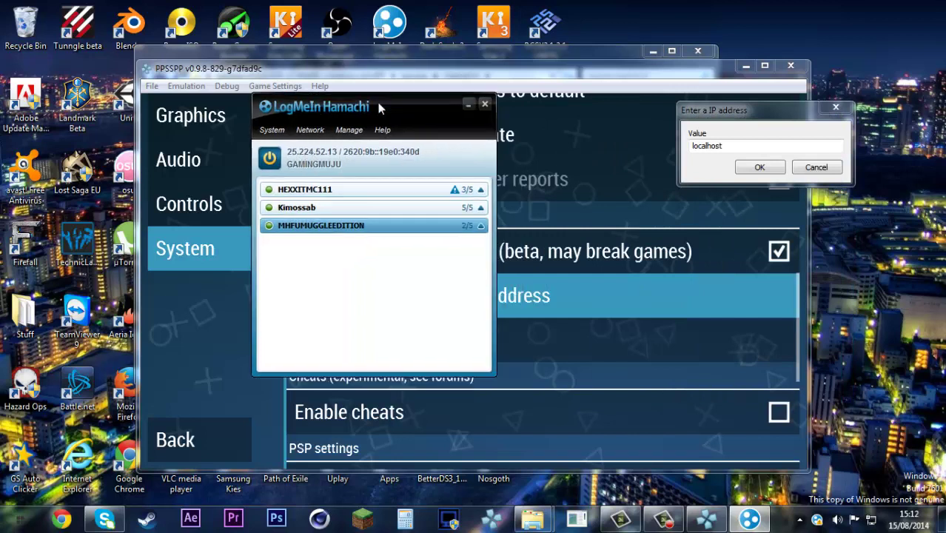
Step: Copy the Hamachi IPv4 address and set it, 25.224.52.13, as the proAdhocServer address in PPSSPP
right_click(312, 153)
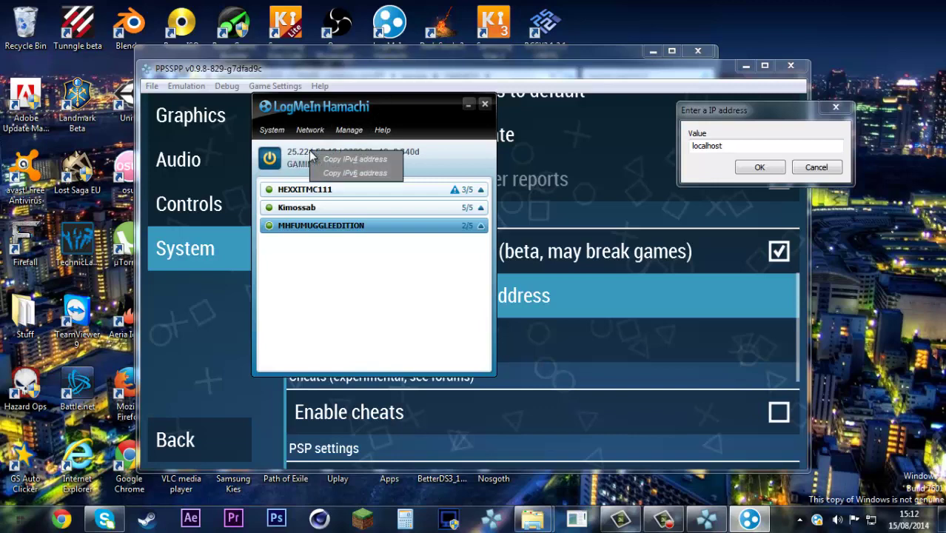
left_click(322, 159)
left_click(538, 152)
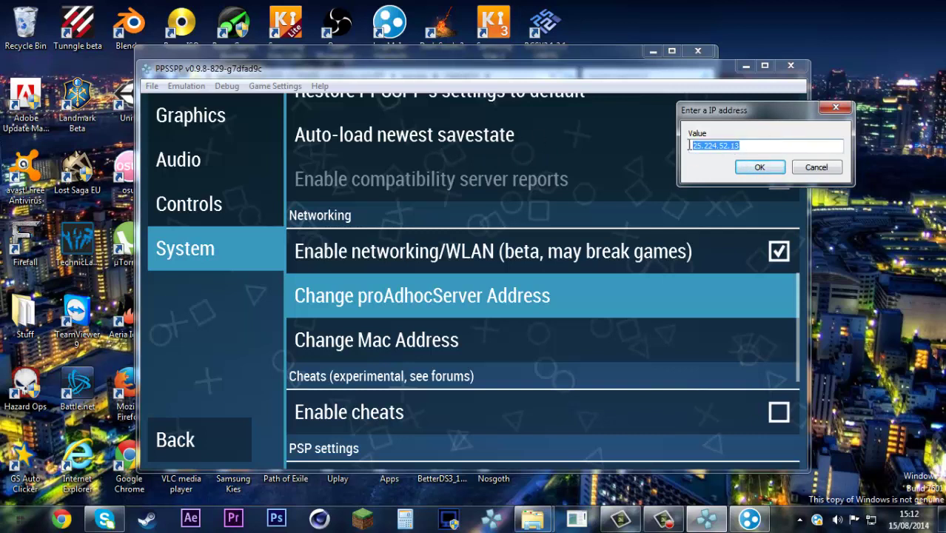
left_click(759, 167)
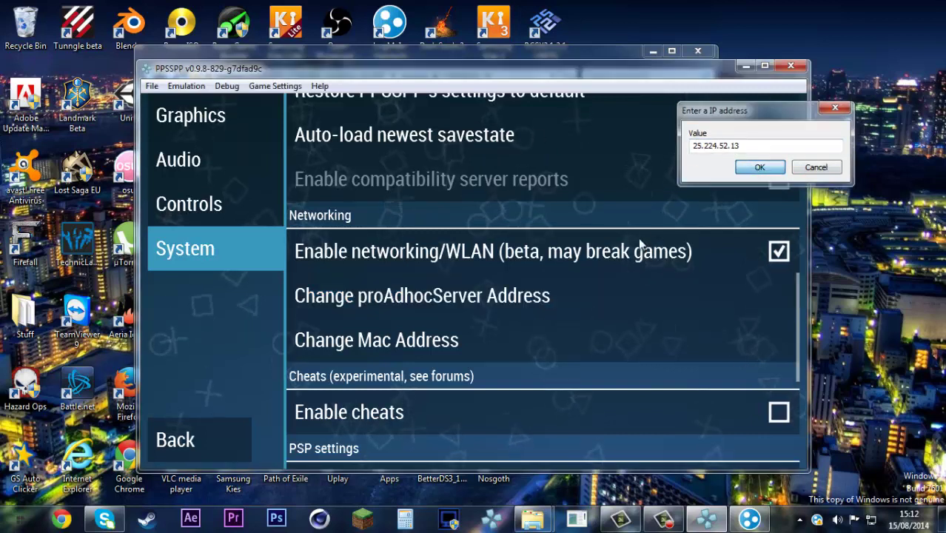
Step: Reopen the Mac address setting, move its dialog clear of the categories and accept 01:02:03:04:05:06
left_click(398, 339)
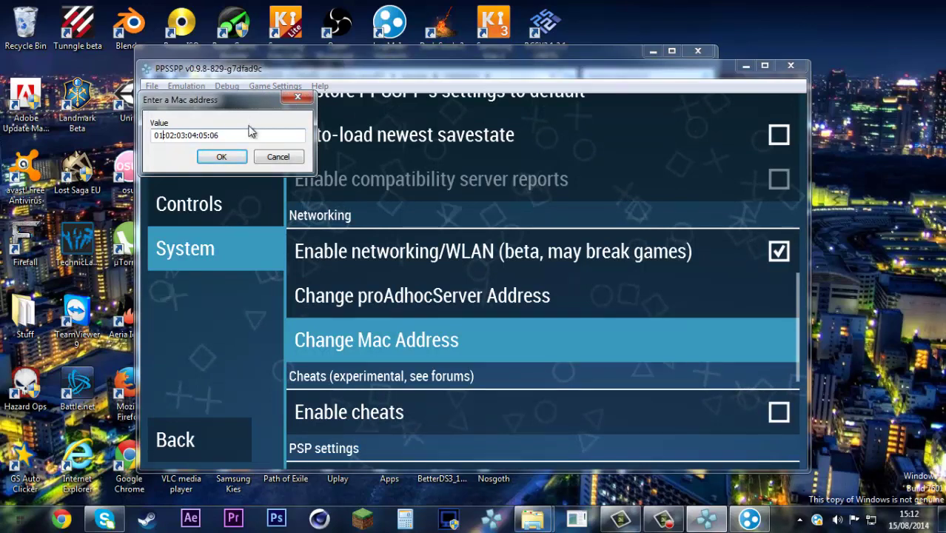
left_click_drag(211, 101, 549, 90)
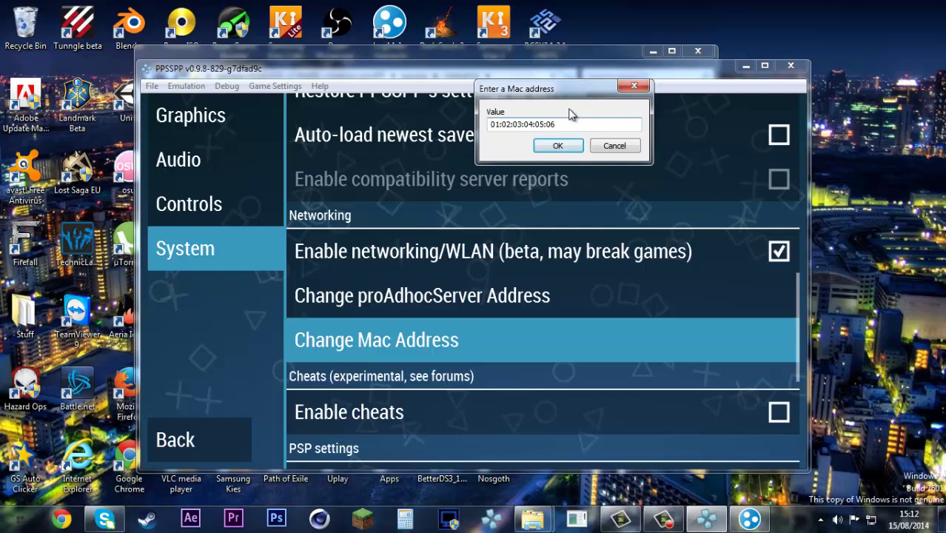
left_click(559, 147)
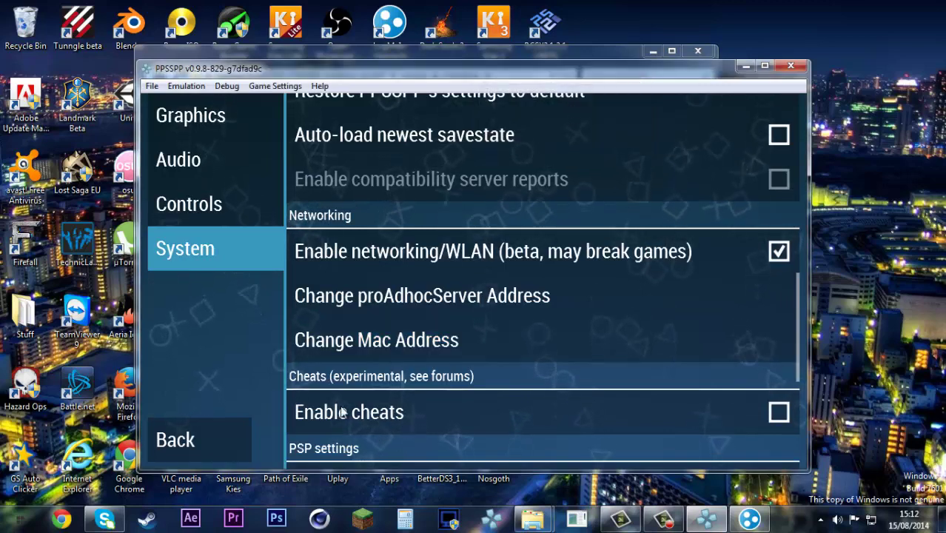
Step: Select PSP-2000/3000 as the PSP model and return to the PPSSPP main screen
scroll(404, 385, "down", 2)
scroll(405, 381, "down", 3)
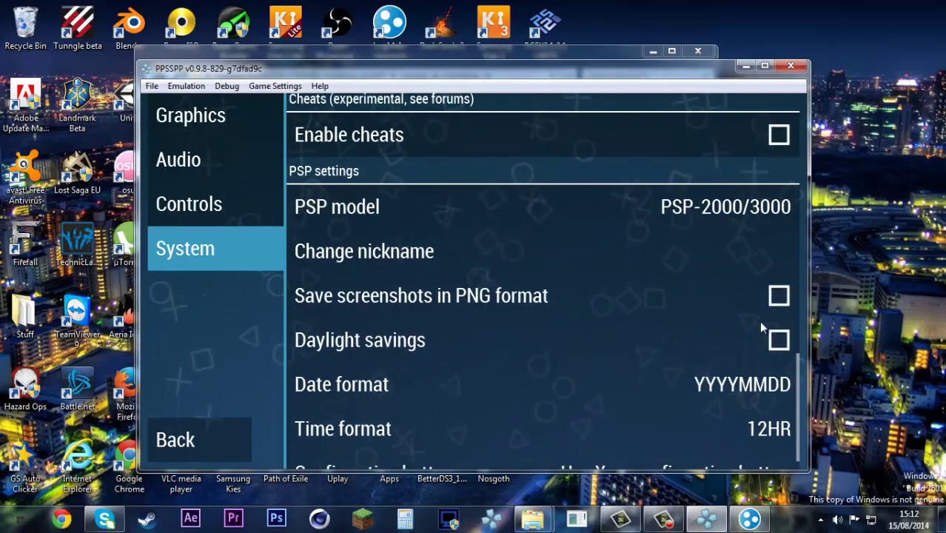
left_click(649, 204)
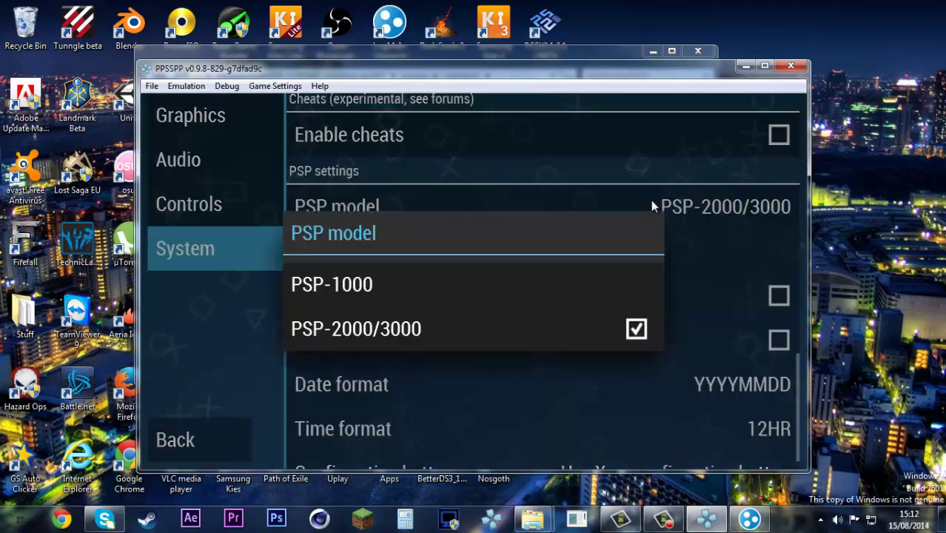
left_click(353, 339)
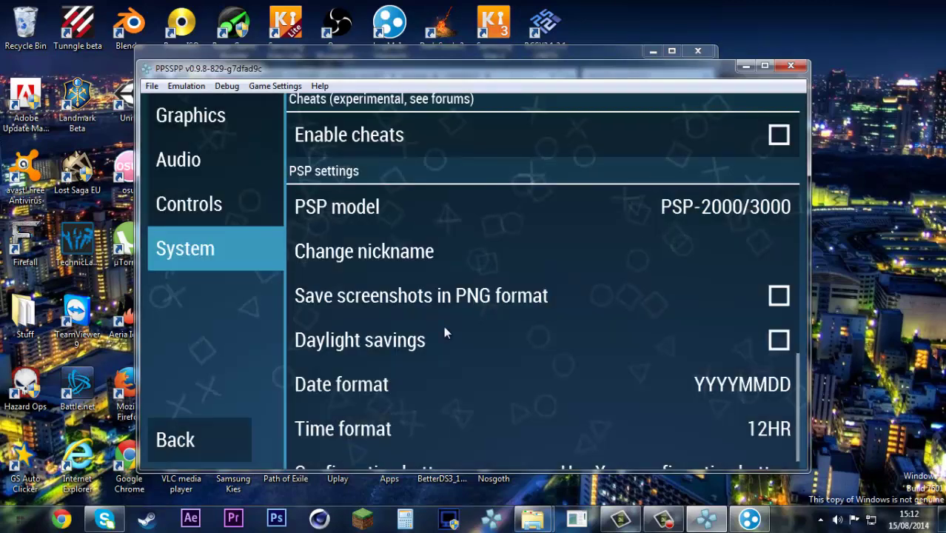
scroll(388, 225, "up", 8)
scroll(533, 246, "up", 3)
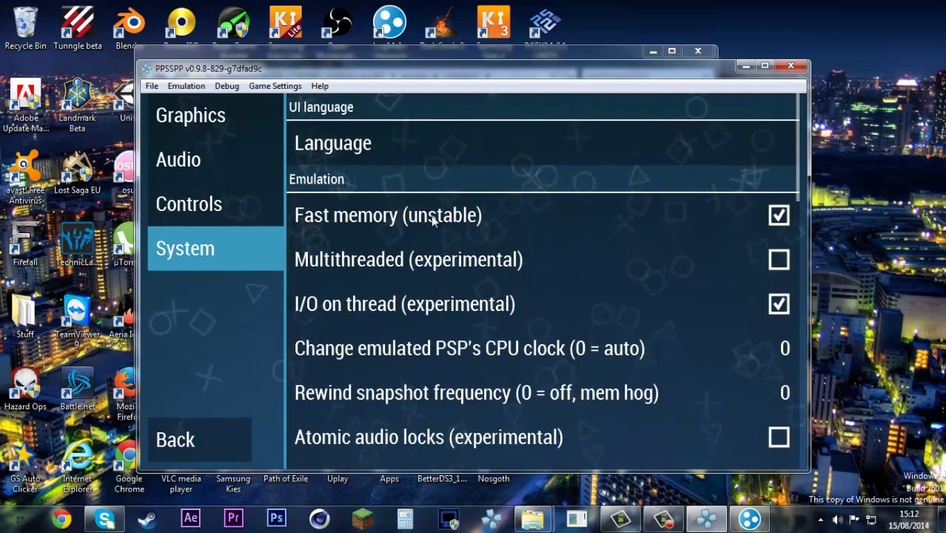
left_click(179, 453)
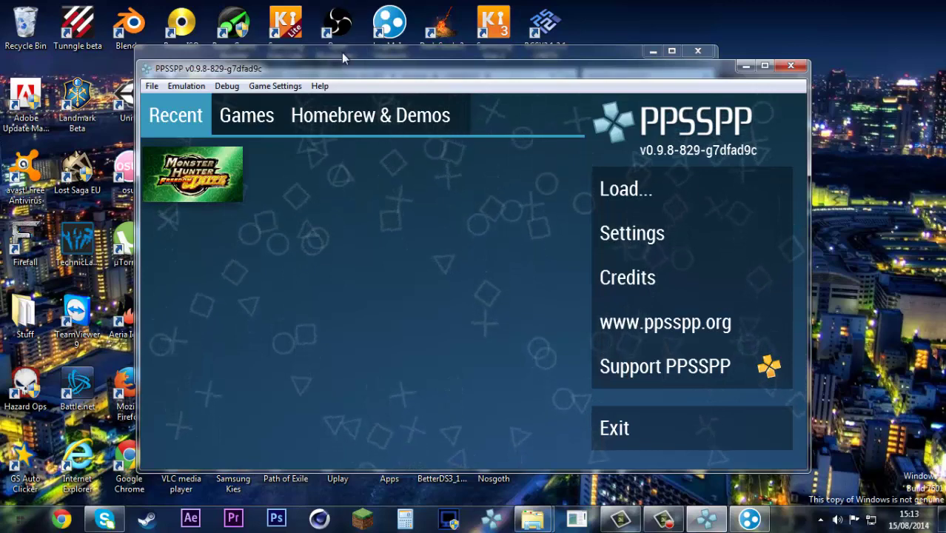
Step: Arrange the PPSSPP and Hamachi windows side by side and check the members of the MHFUMUGGLEEDITION network
left_click_drag(305, 71, 601, 99)
left_click_drag(326, 106, 184, 95)
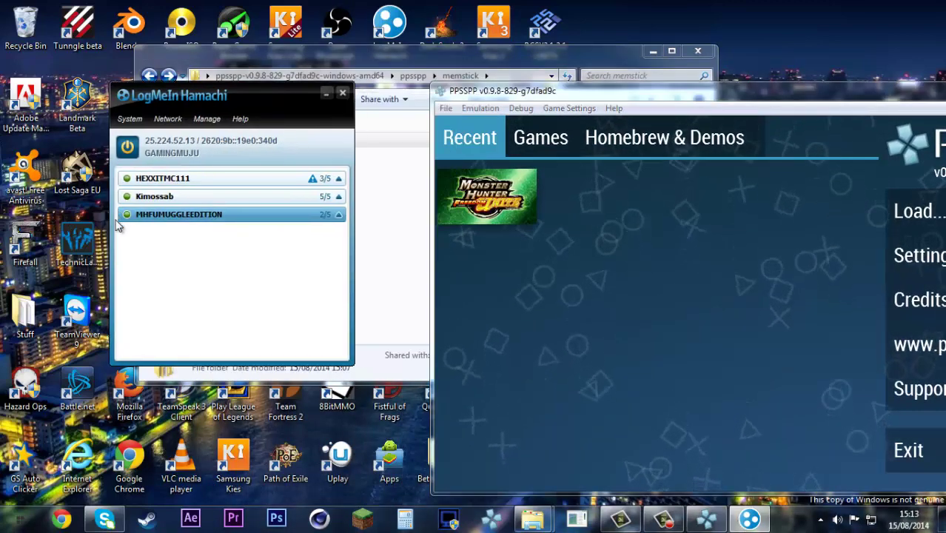
left_click(340, 215)
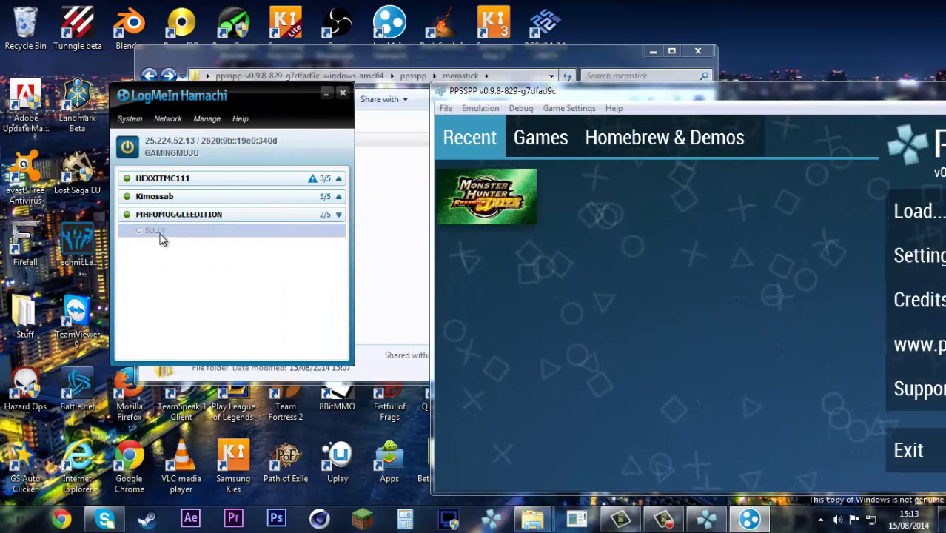
left_click(338, 214)
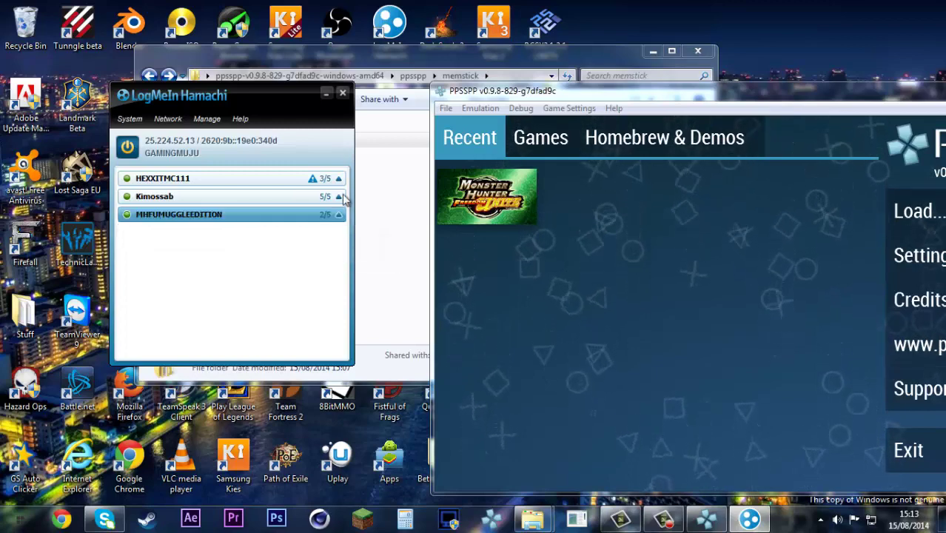
Step: Clear the desktop by closing the memstick folder window, minimising Hamachi and docking PPSSPP to half of the screen
left_click(371, 166)
double_click(335, 144)
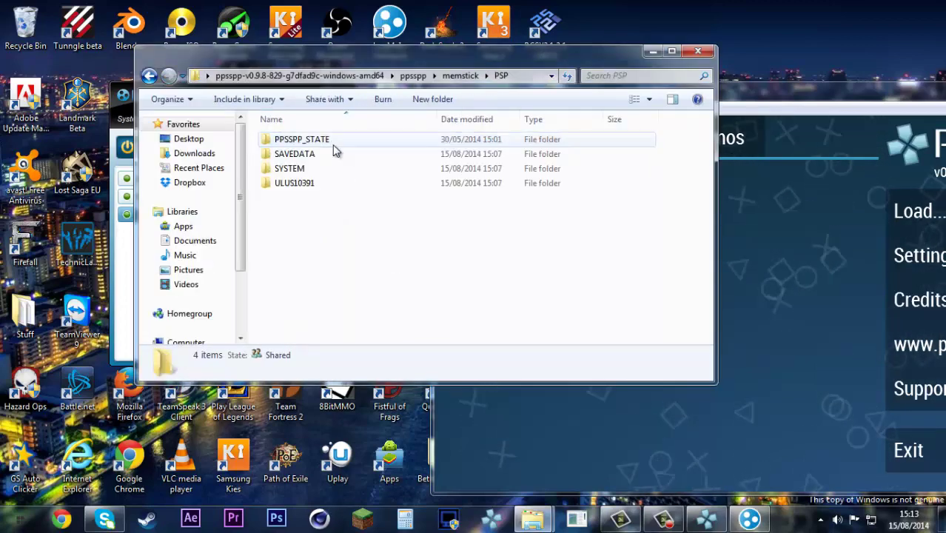
left_click(698, 50)
left_click(326, 94)
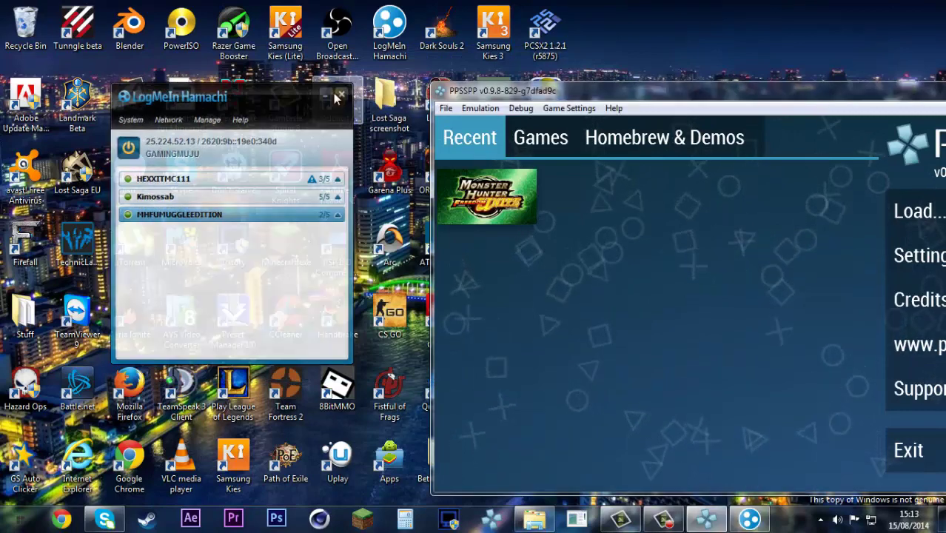
left_click_drag(615, 90, 0, 101)
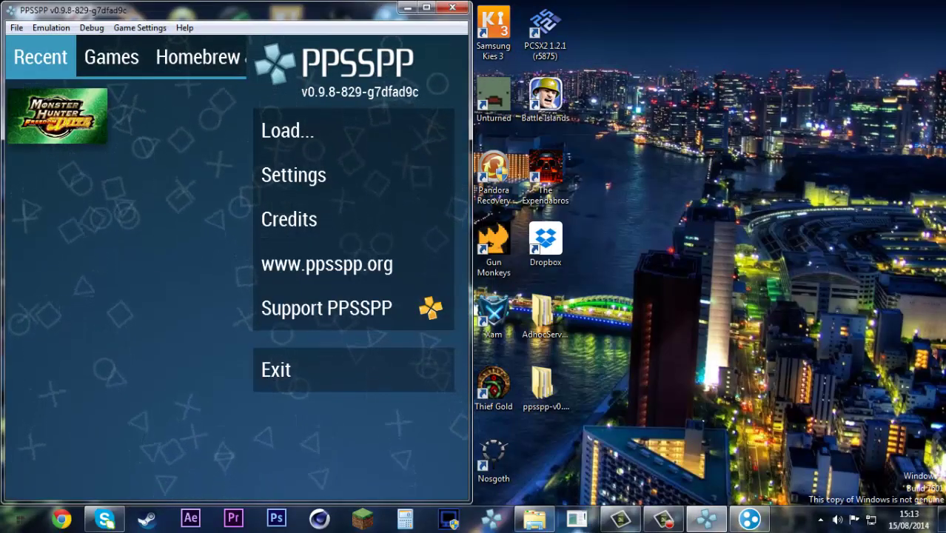
Step: Try to start AdhocSever.exe from its shortcut and decline deleting the shortcut
double_click(546, 315)
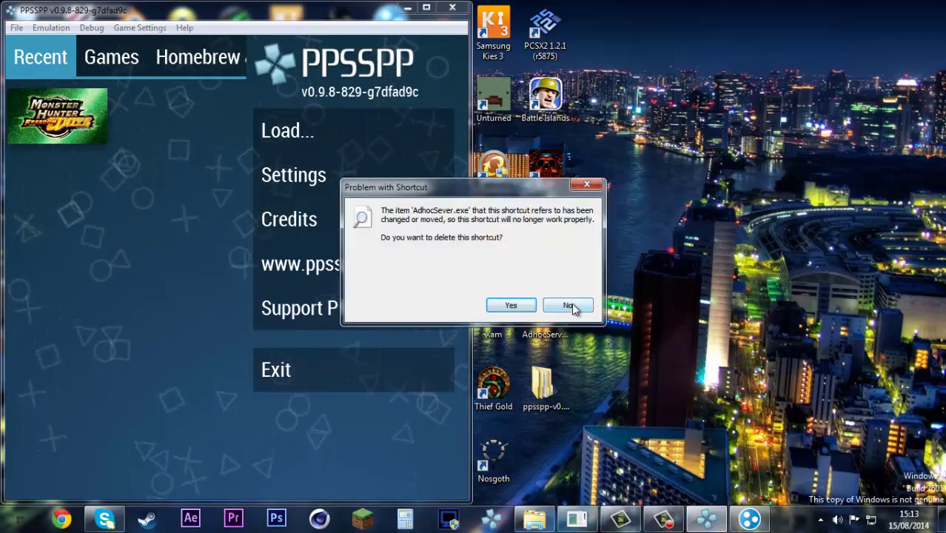
left_click(574, 304)
left_click(566, 305)
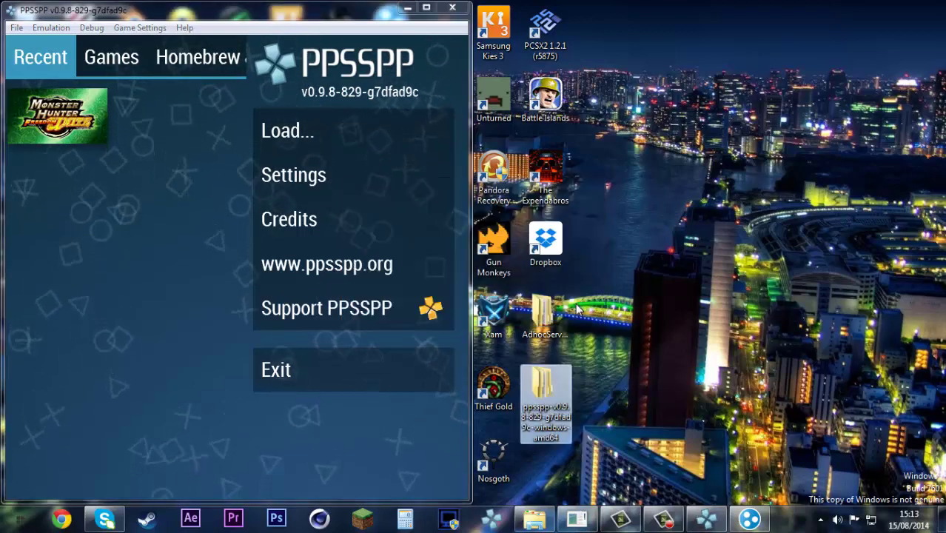
Step: Run AdhocSever.exe from the AdhocServerWindows\AdhocServerProOnline folder, minimise its console and close the folder window
double_click(545, 314)
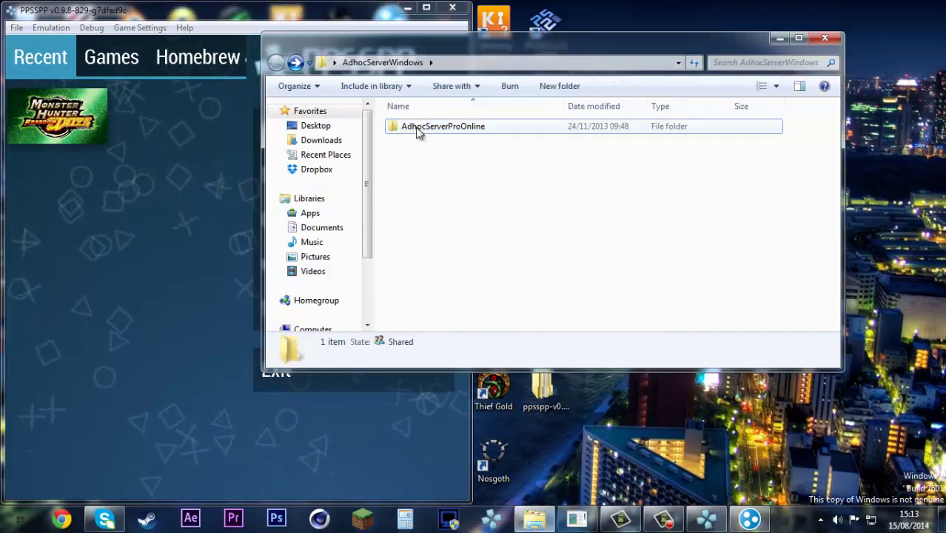
double_click(420, 130)
left_click(421, 130)
double_click(421, 135)
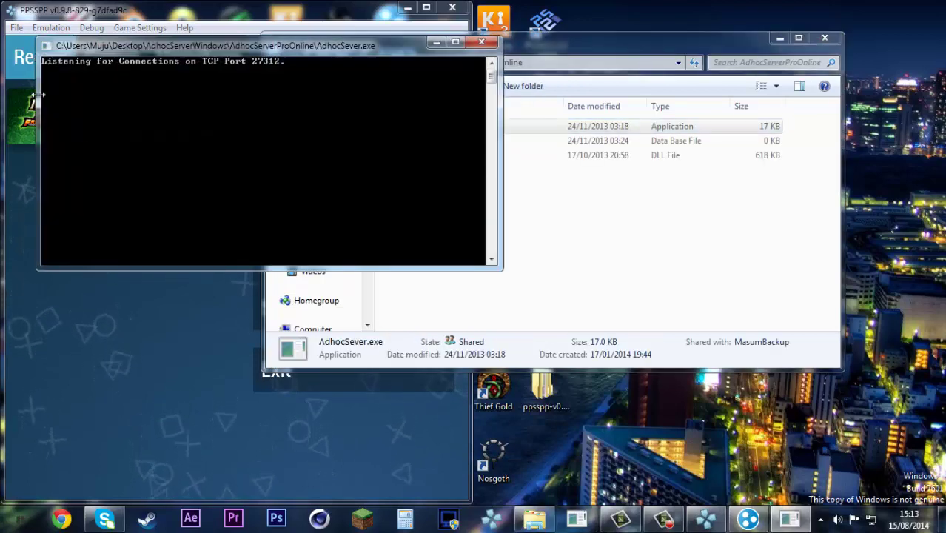
left_click(440, 48)
left_click(824, 40)
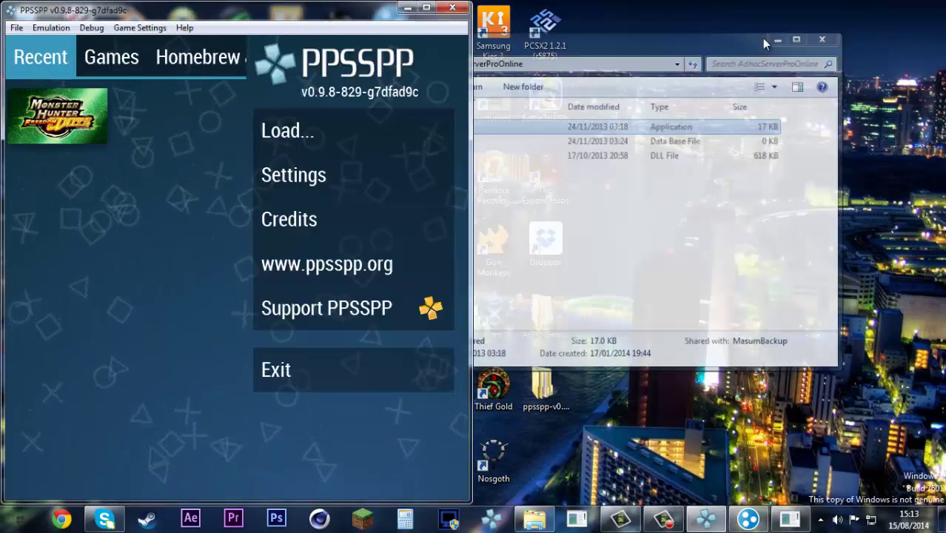
Step: Undock the PPSSPP window, launch Monster Hunter Freedom Unite in English and continue to the character selection
left_click_drag(133, 9, 335, 12)
double_click(230, 110)
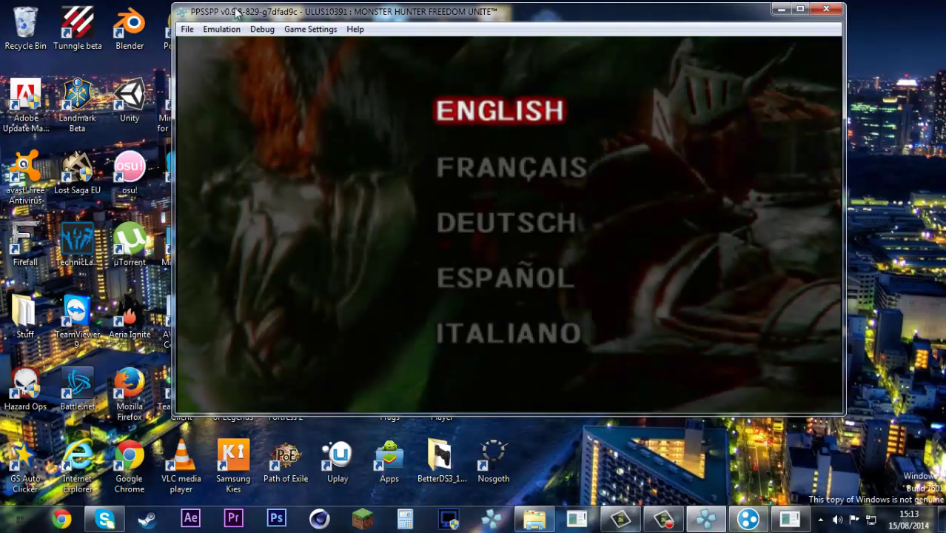
key("z")
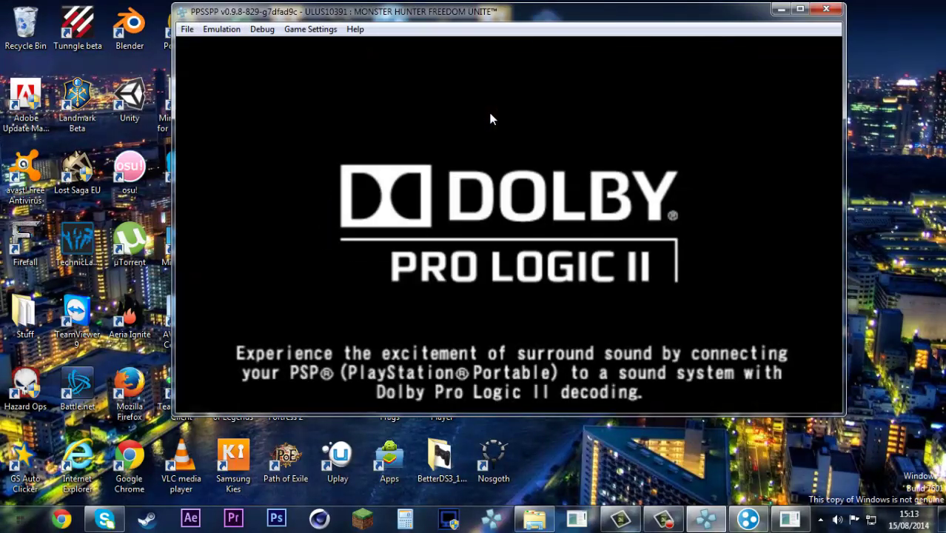
key("space")
key("z")
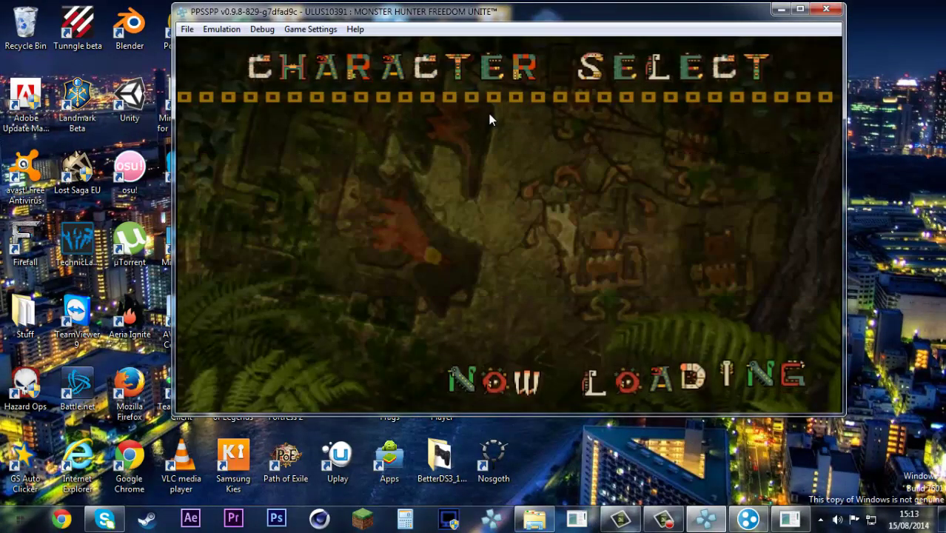
Step: Load the male character saved in slot 1
key("Up")
key("Down")
key("Up")
key("z")
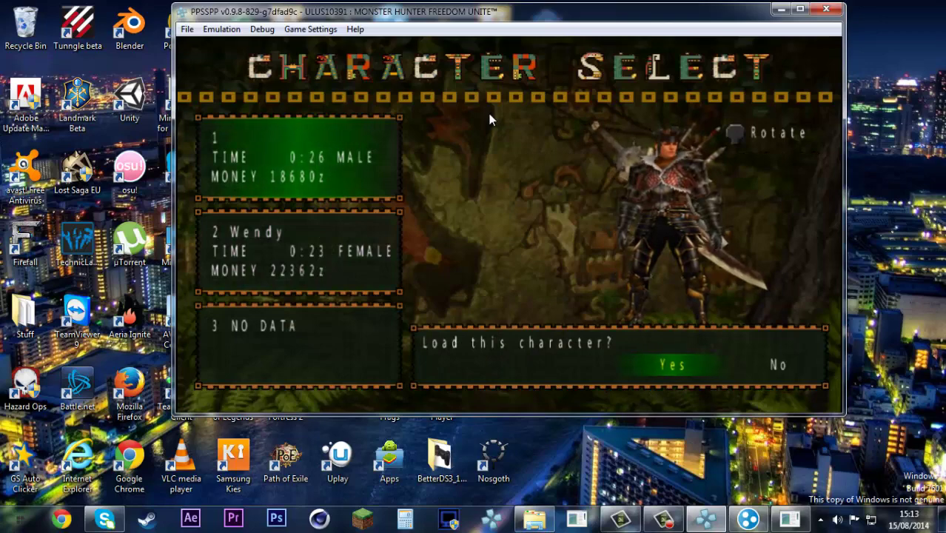
key("z")
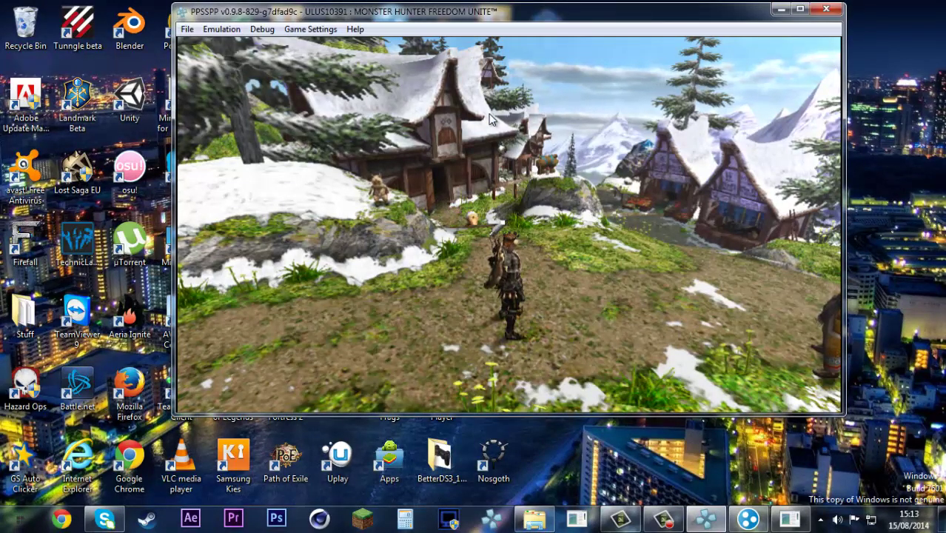
Step: Walk the character to the Gathering Hall entrance and choose the Online Gathering Hall
key("i")
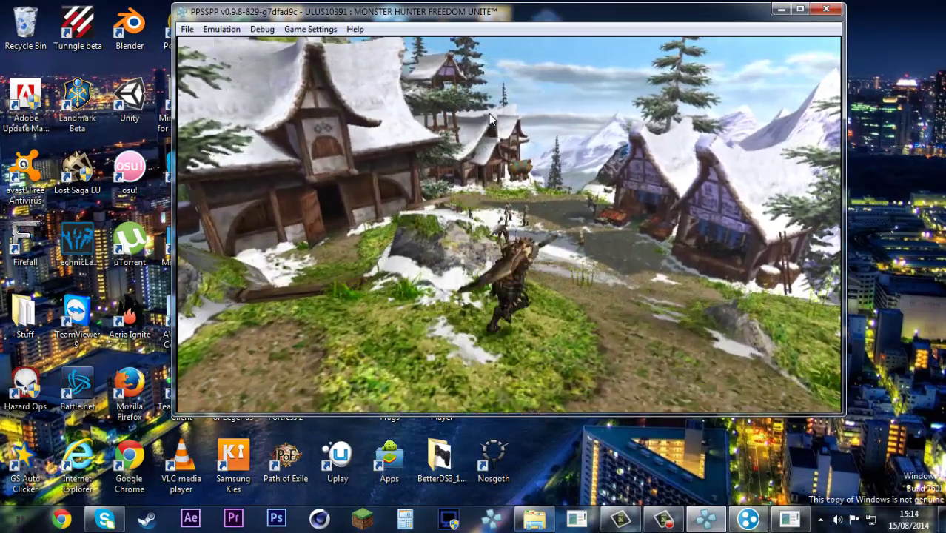
key("Up")
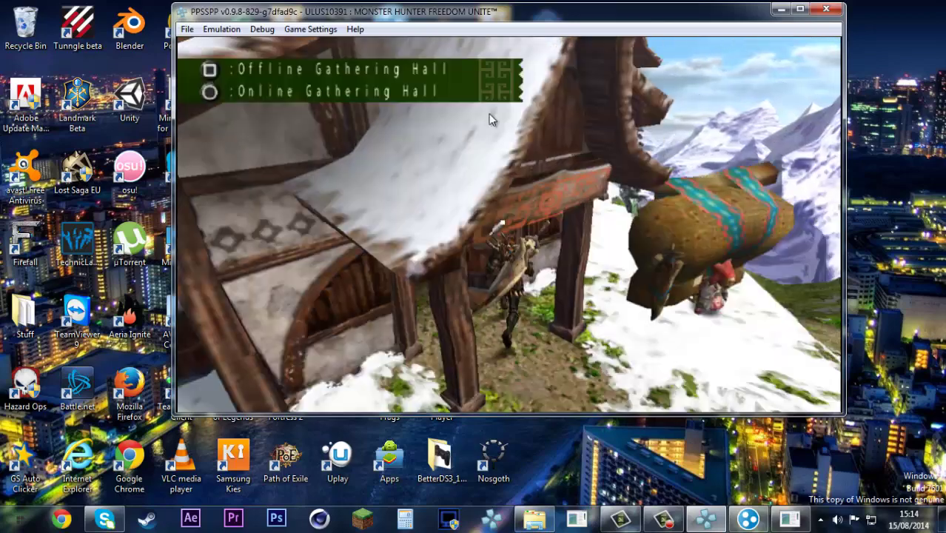
key("k")
key("x")
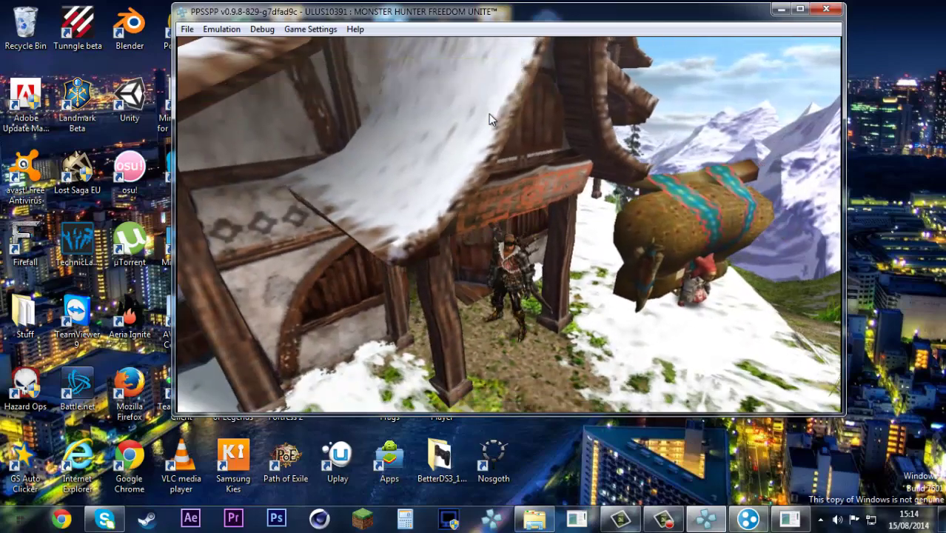
key("z")
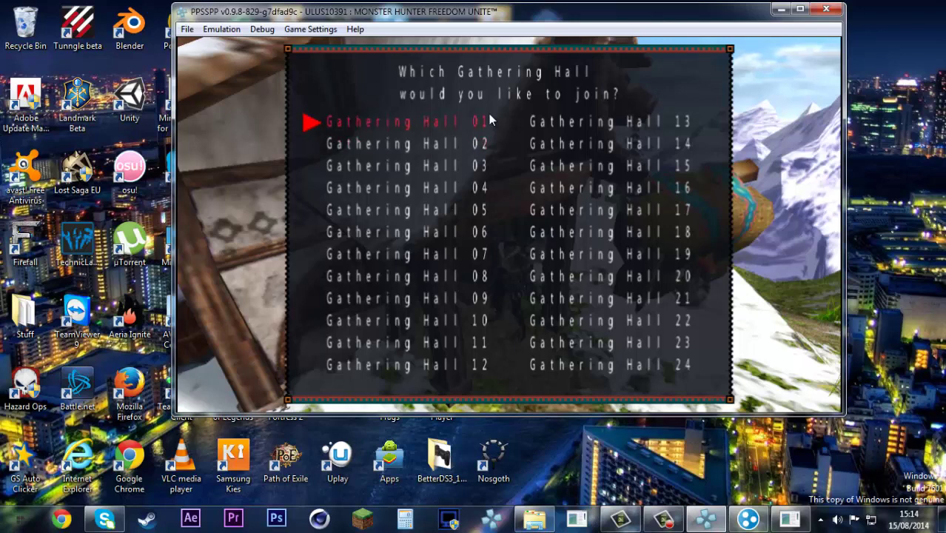
Step: Join Gathering Hall 01 from the list of online halls
key("x")
key("z")
key("z")
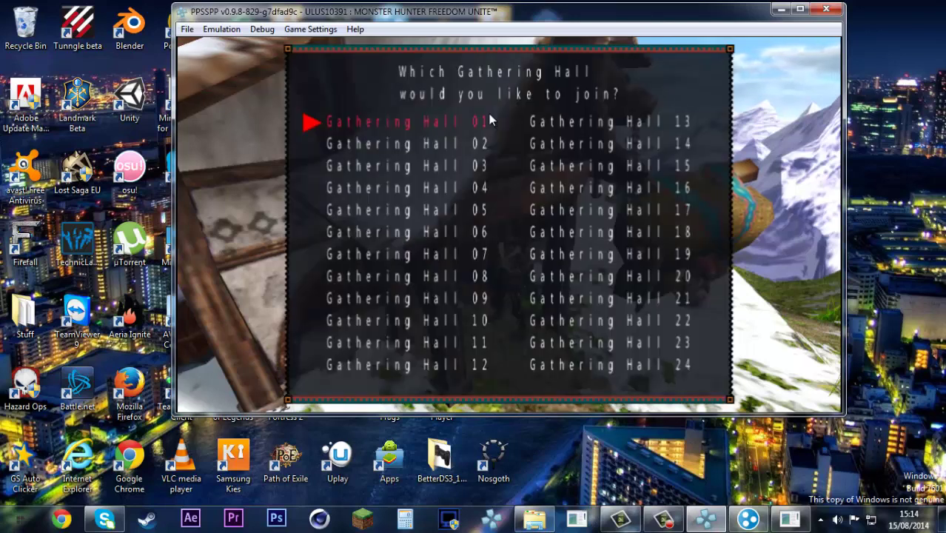
key("x")
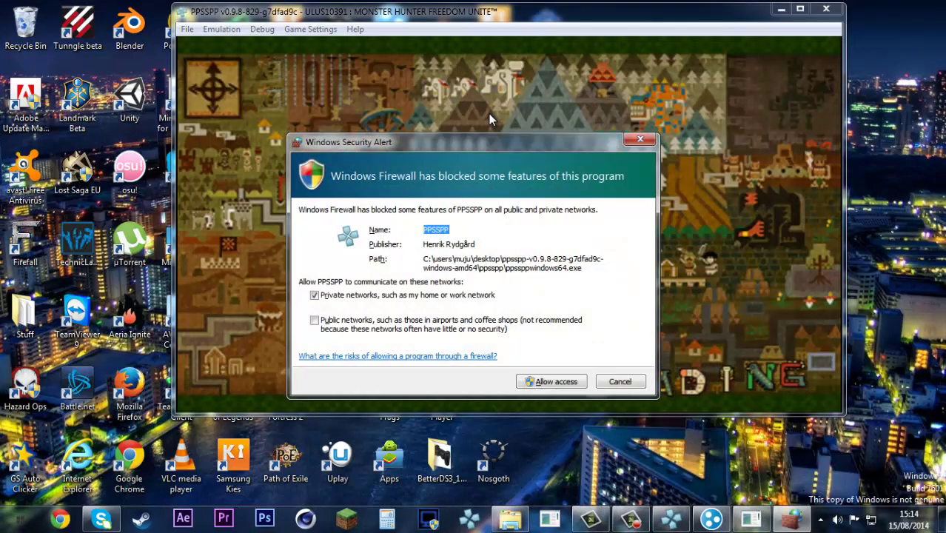
Step: Allow PPSSPP to communicate on private networks through Windows Firewall
left_click(538, 385)
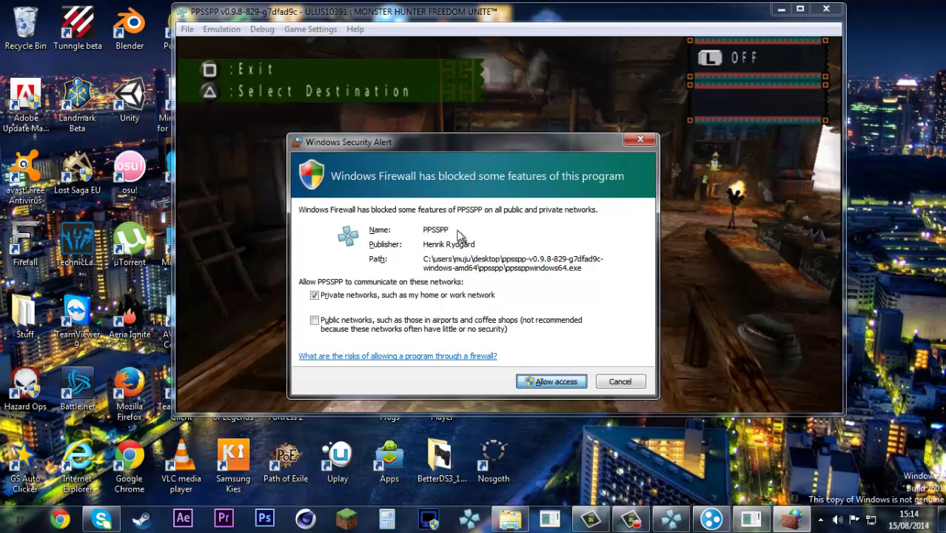
key("Return")
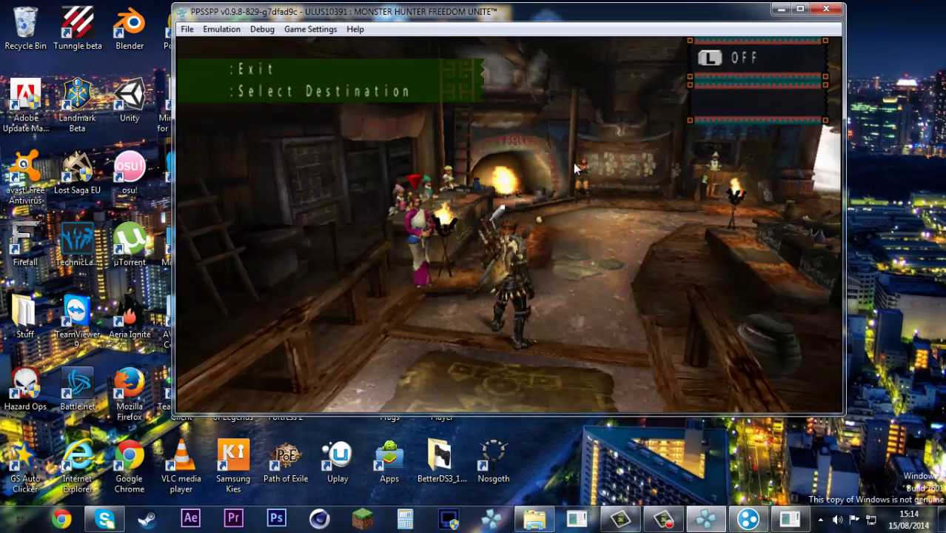
Step: Run the character from the Gathering Hall entrance across the room toward the item chest and bright doorway
key("i")
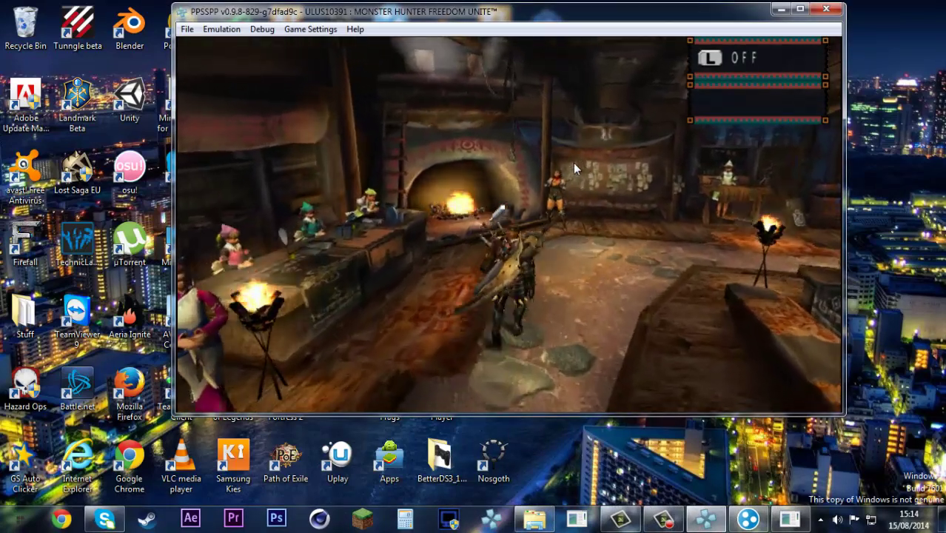
key("l")
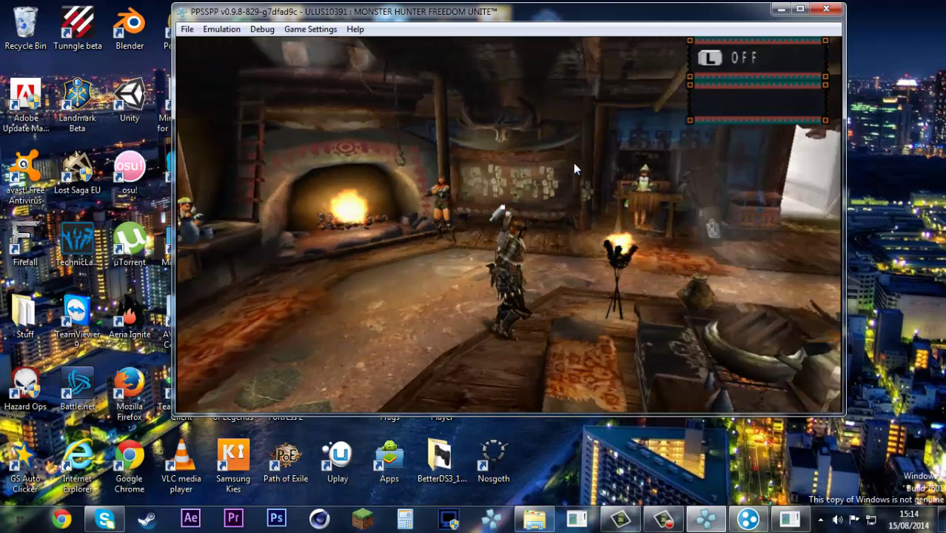
key("l")
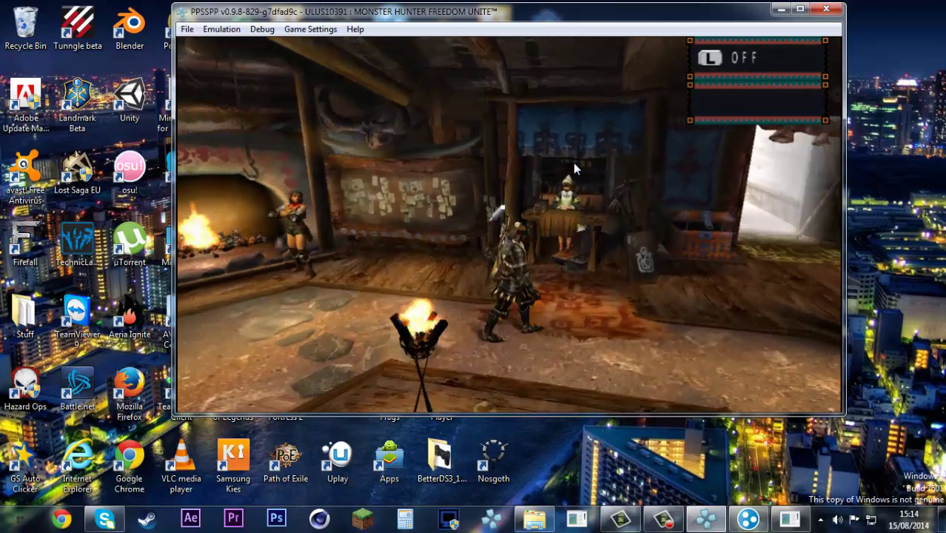
key("l")
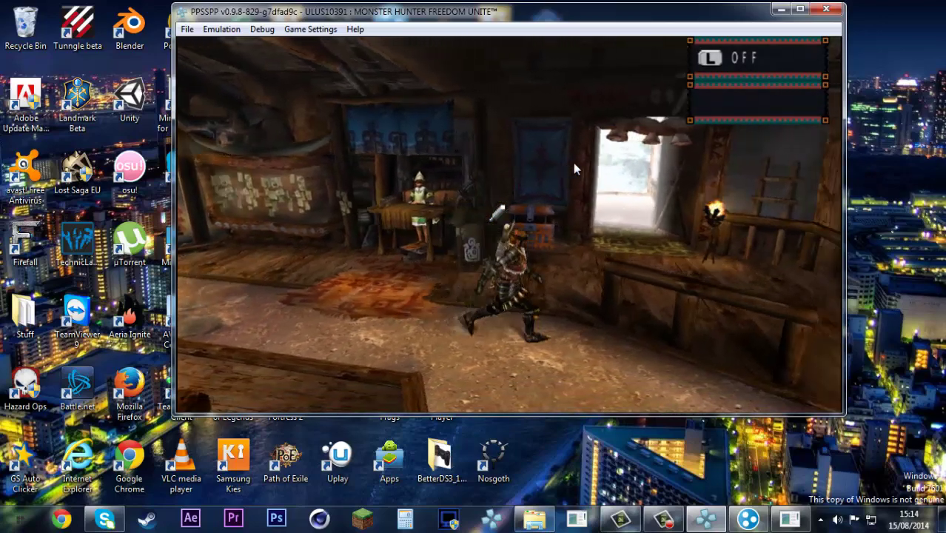
key("l")
key("k")
key("j")
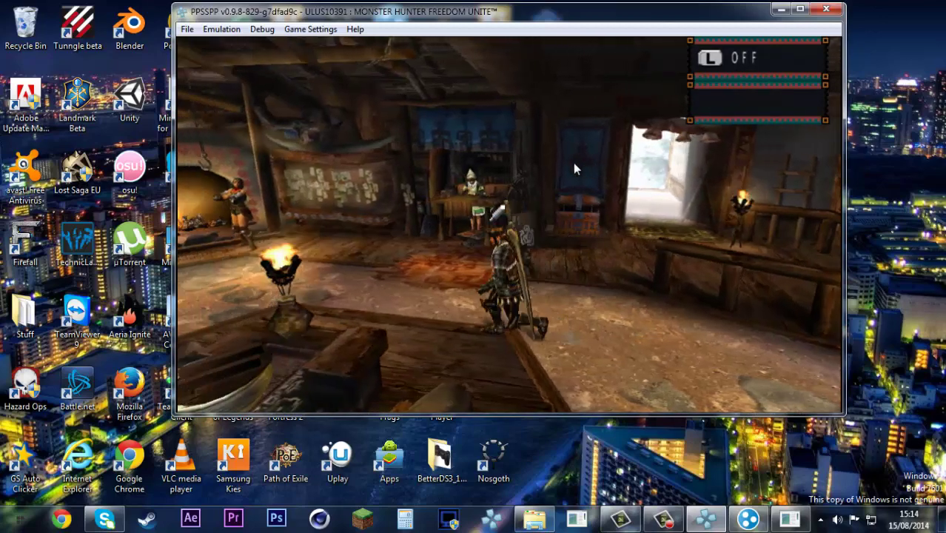
Step: Run the character back toward the fireplace, and return past the shop counter to the item chest
key("Left")
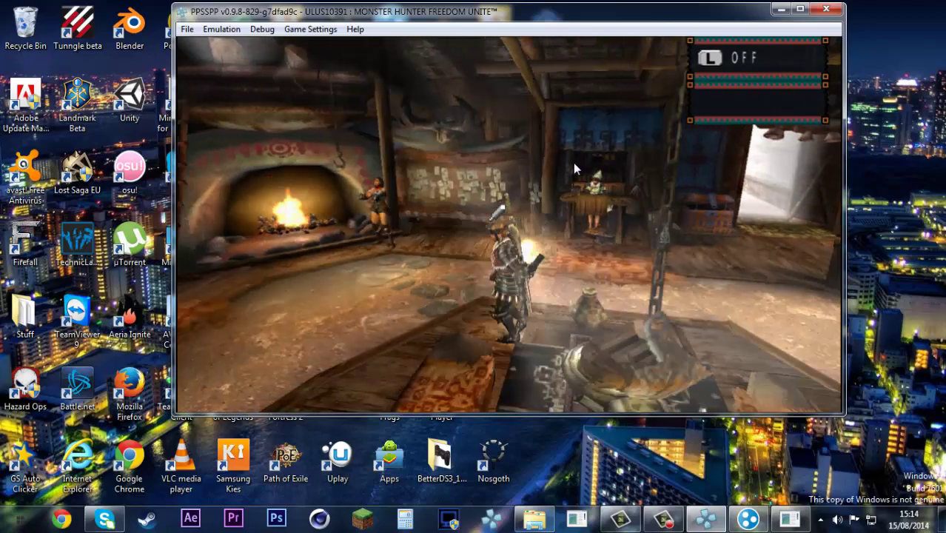
key("j")
key("i")
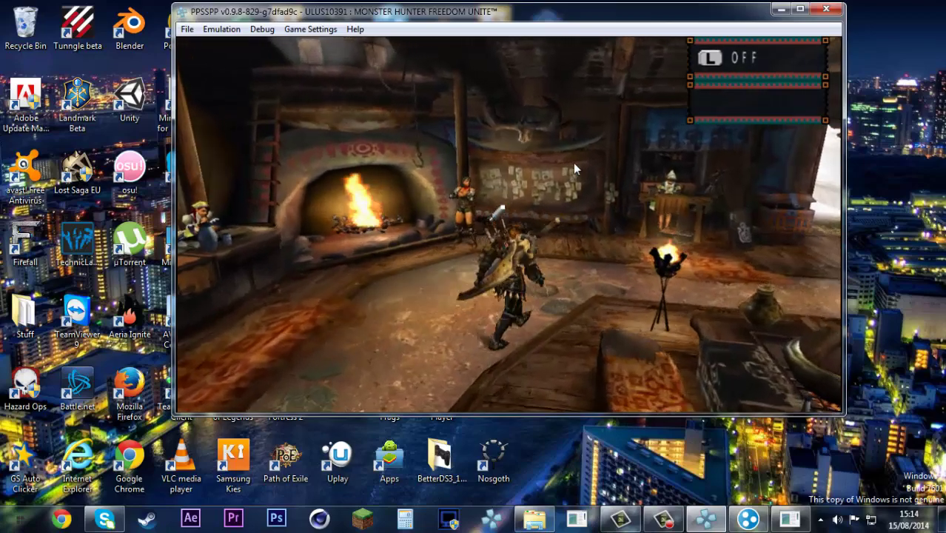
key("l")
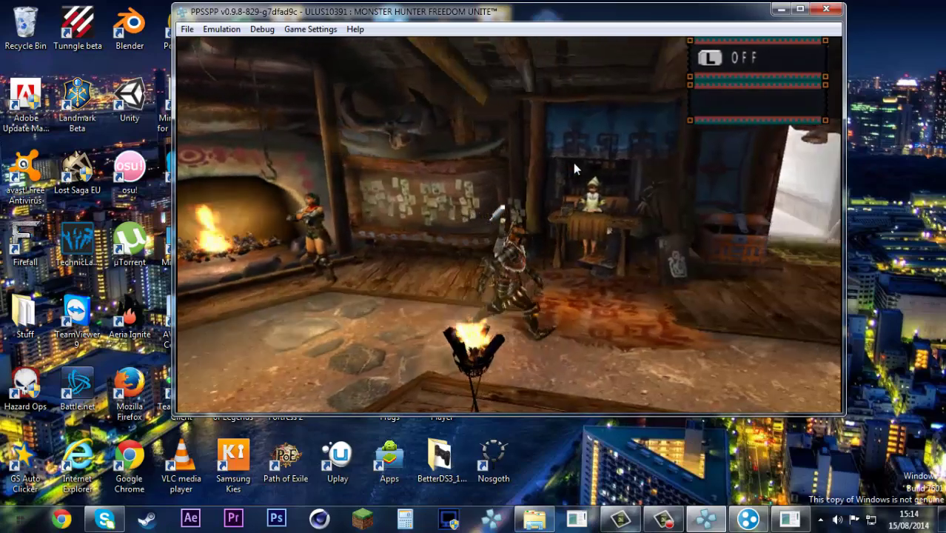
key("Right")
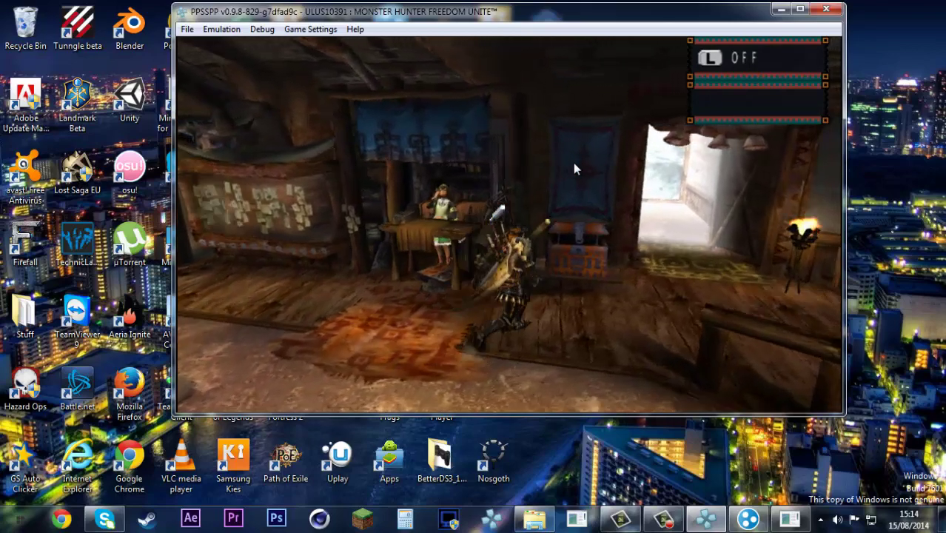
key("j")
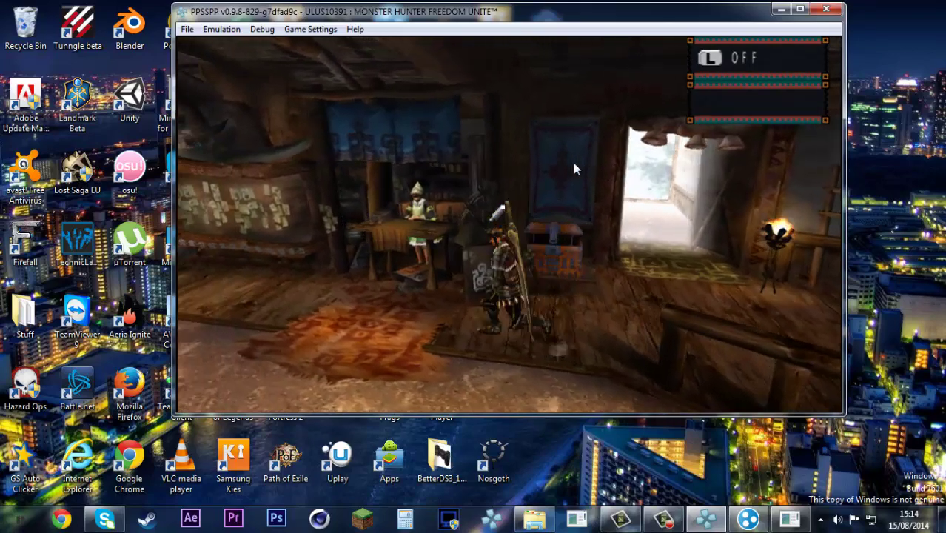
Step: Walk the character to the quest board between the fireplace and the shop counter
key("j")
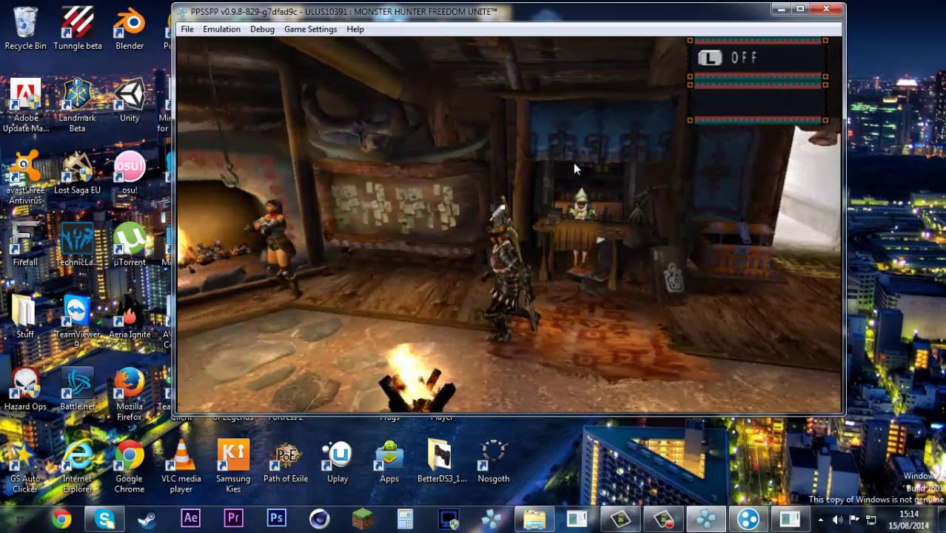
key("Left")
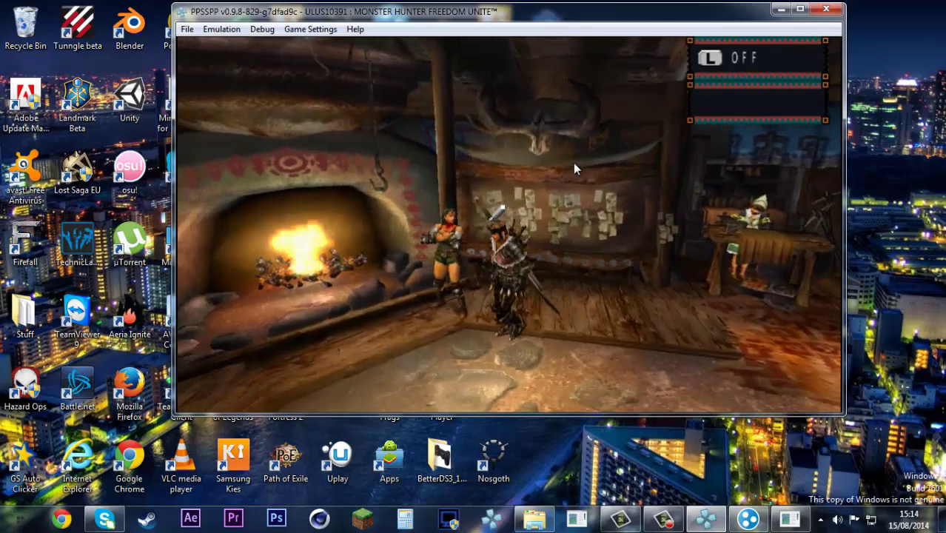
key("i")
key("l")
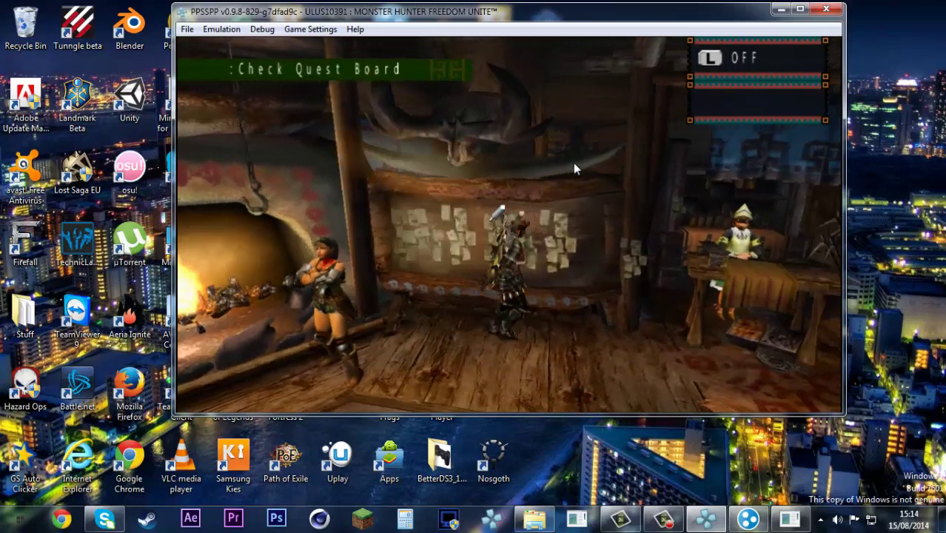
Step: Walk the character past the shop counter and item chest onto the mat at the bright doorway
key("Right")
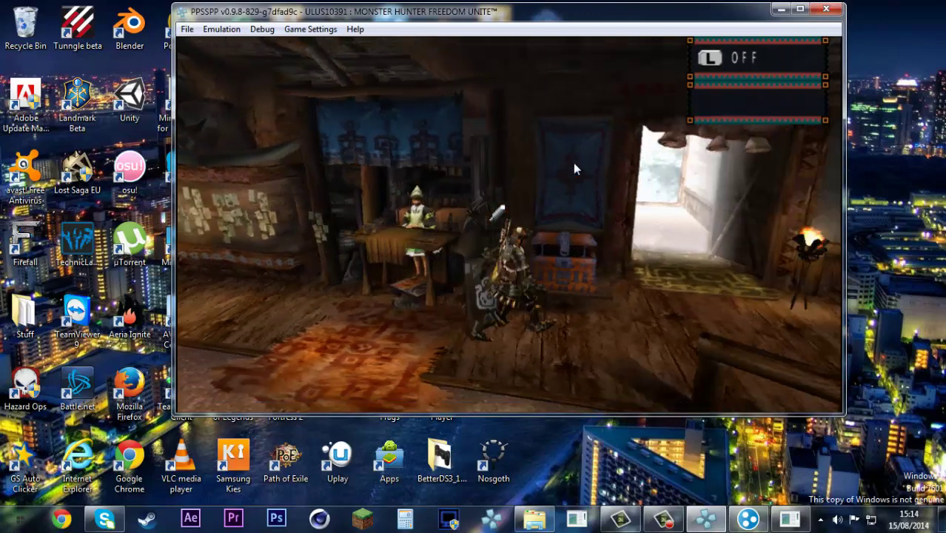
key("Right")
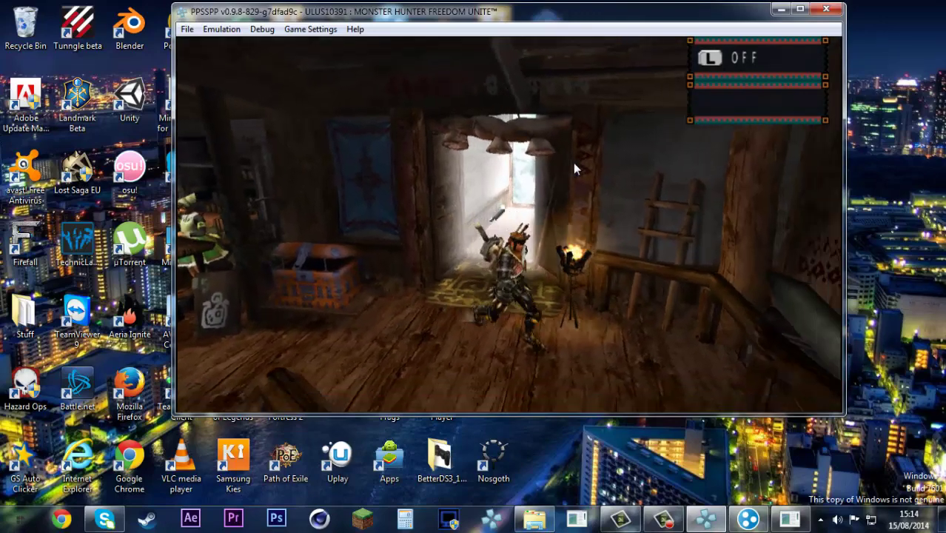
key("l")
key("i")
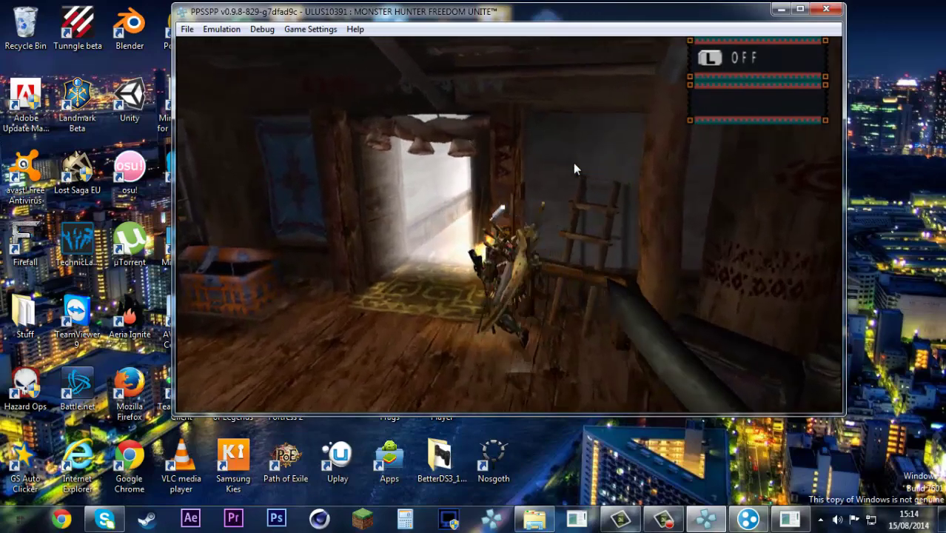
key("j")
key("i")
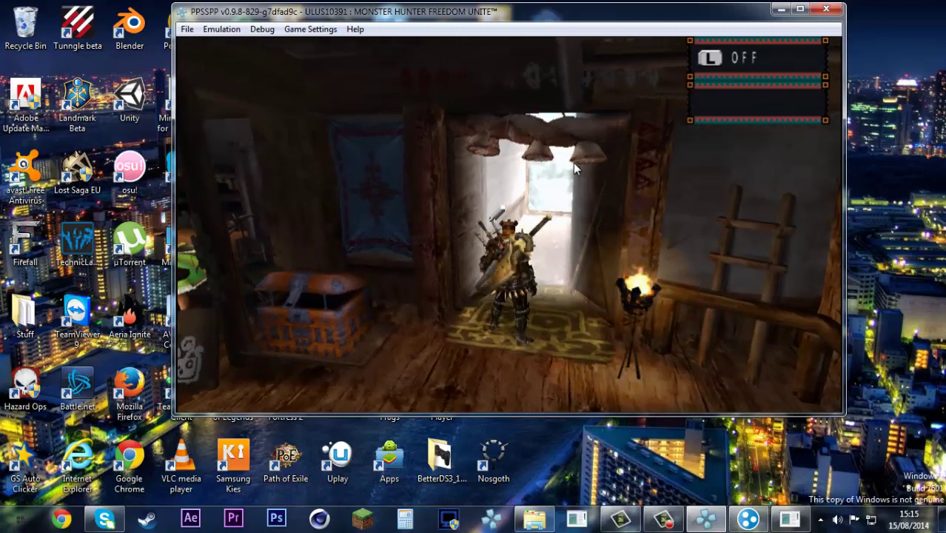
Step: Run the character from the doorway down to the stone floor between the dining table and the yellow-hatted cat
key("l")
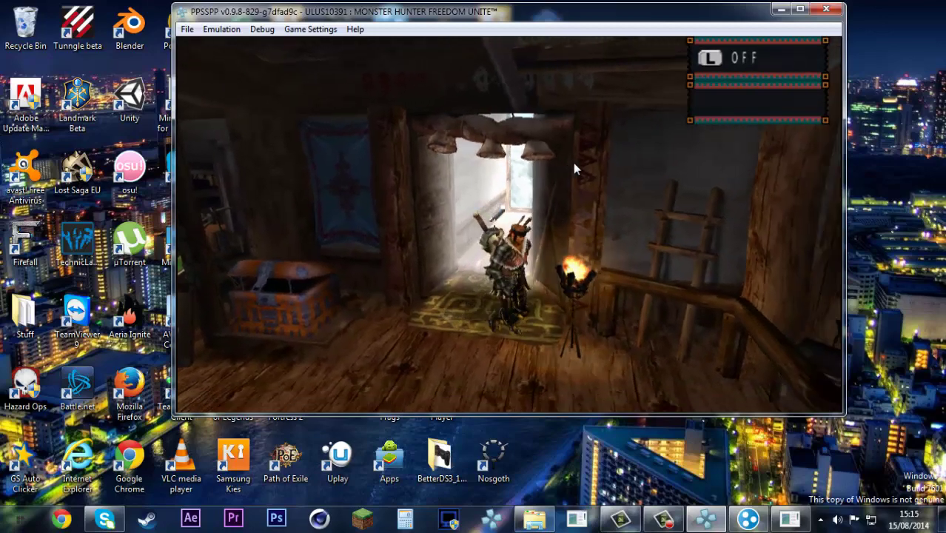
key("j")
key("k")
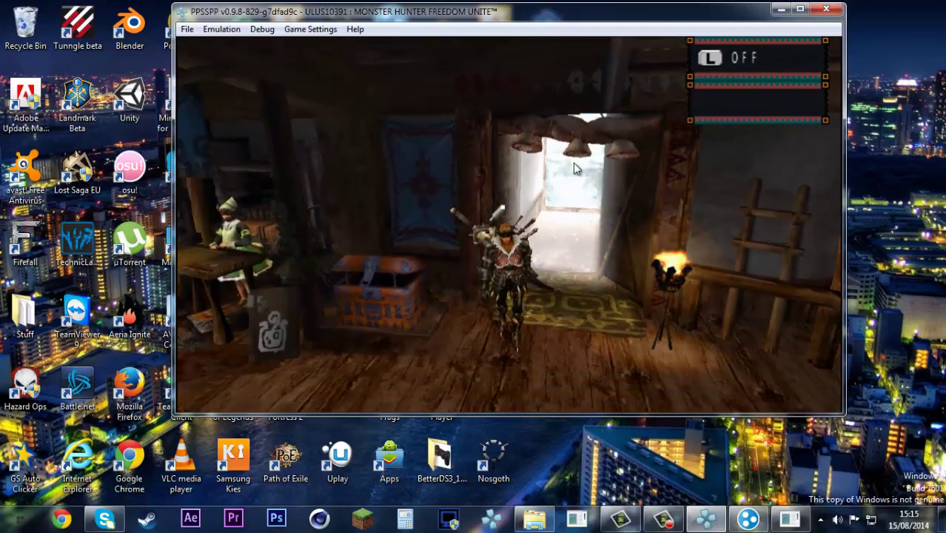
key("l")
key("j")
key("k")
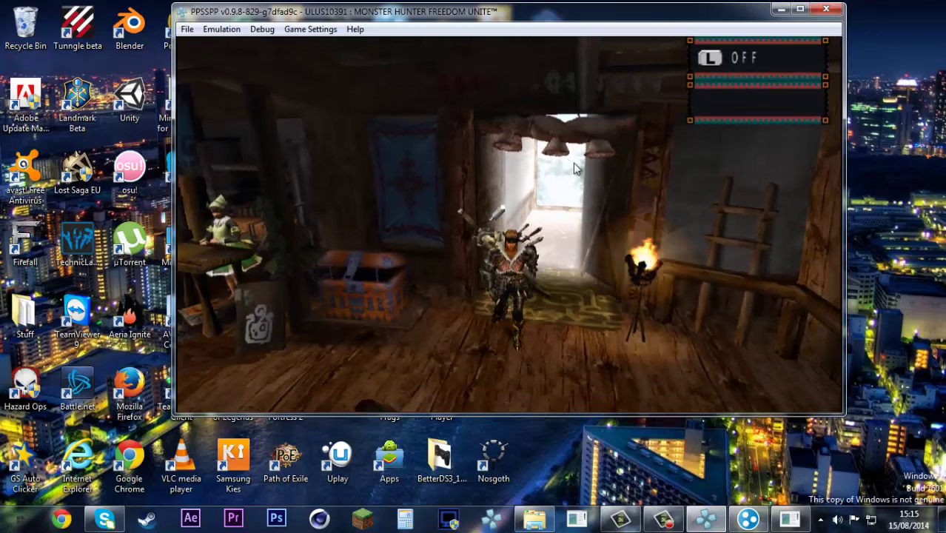
key("l")
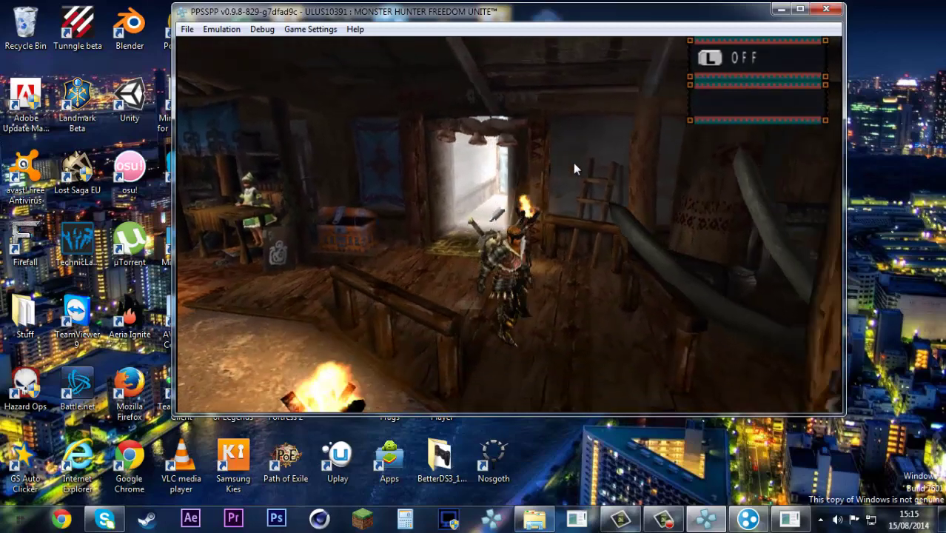
key("k")
key("j")
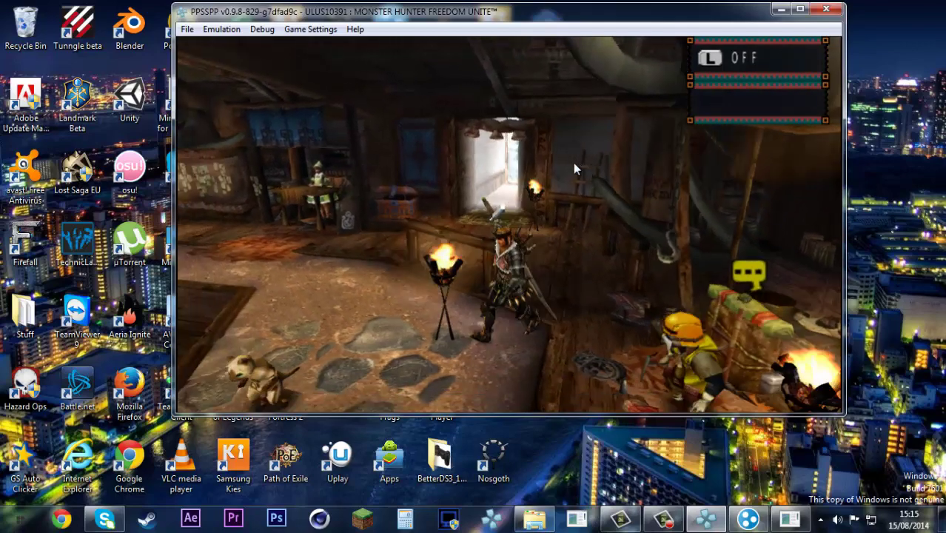
key("k")
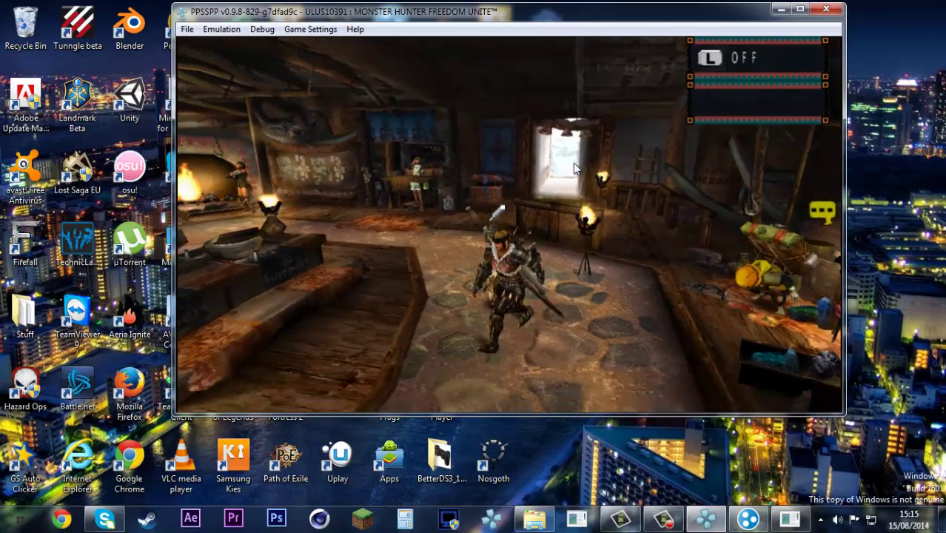
Step: Pause the game, examine the Alternative speed option in the graphics settings without changing it, and resume play
key("Escape")
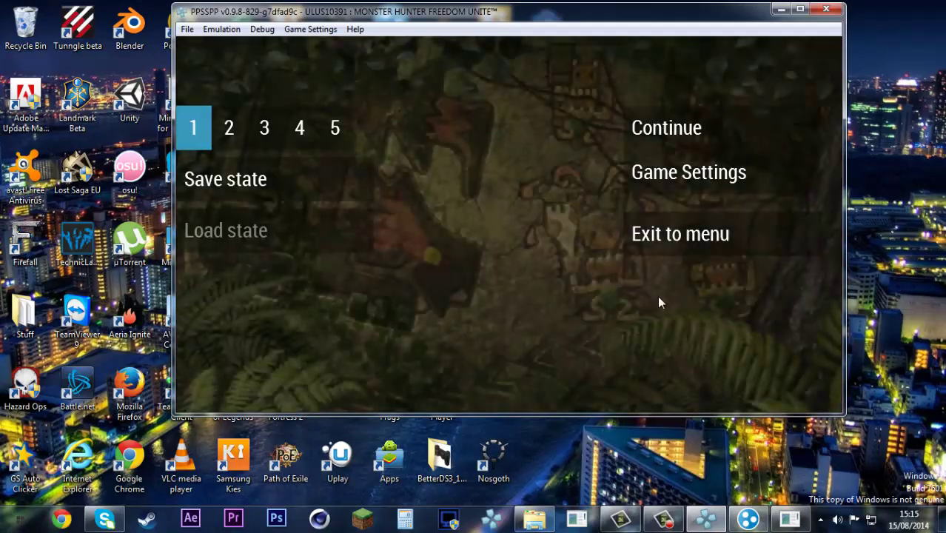
left_click(665, 185)
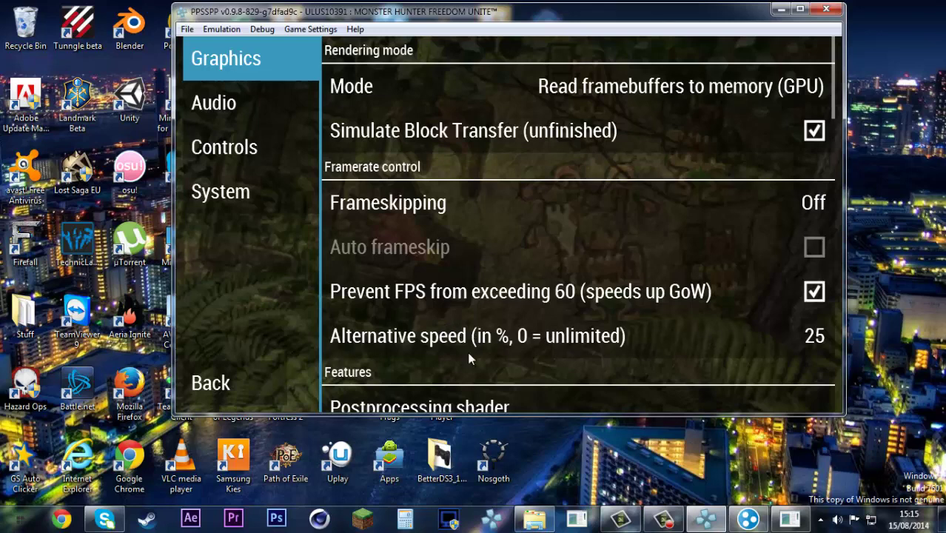
left_click(606, 344)
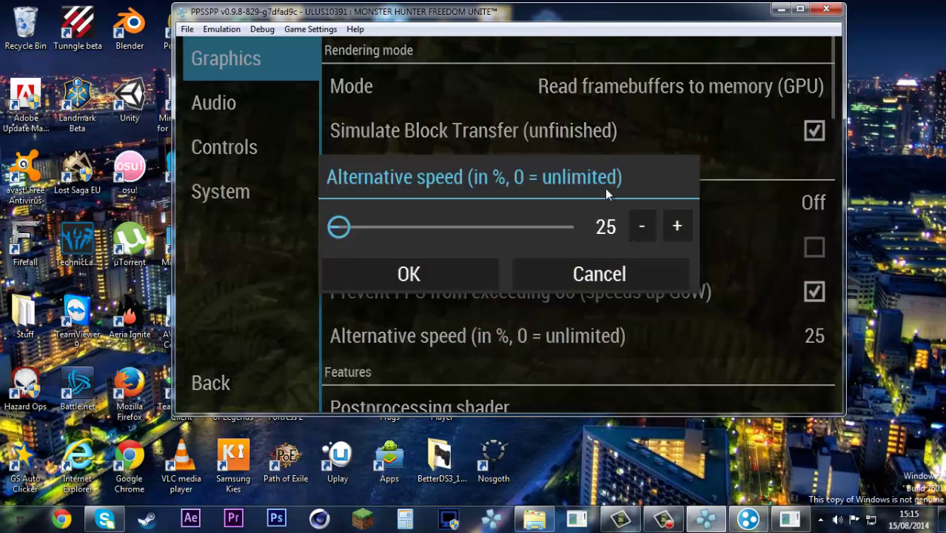
left_click(335, 315)
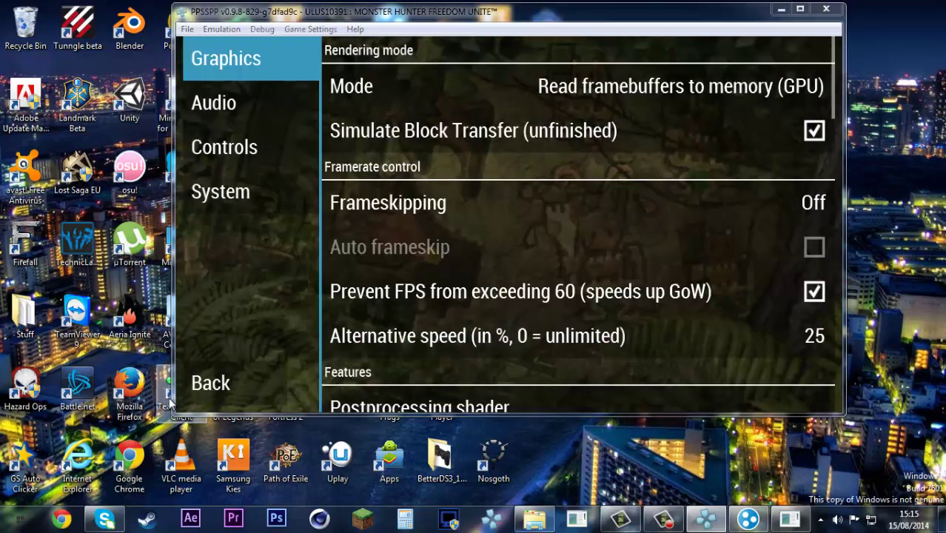
left_click(191, 392)
left_click(681, 120)
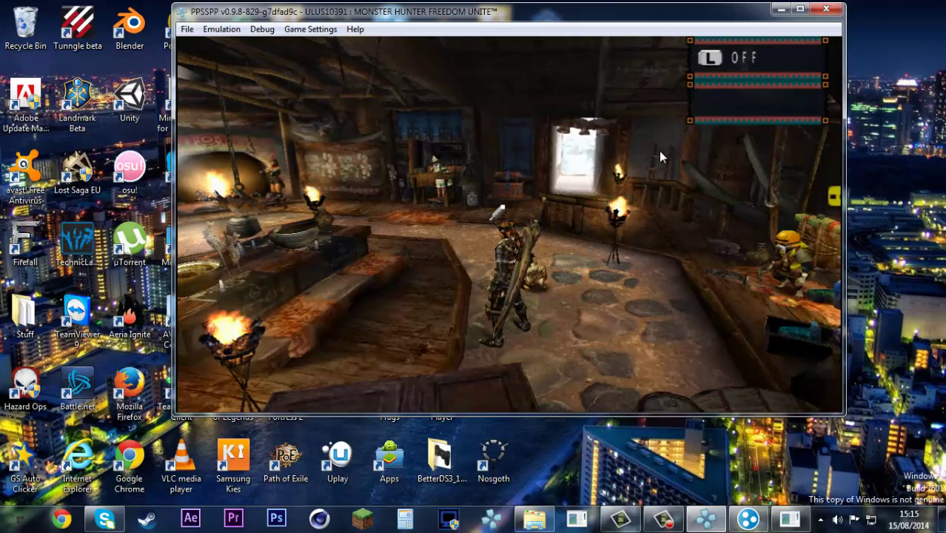
Step: Run the character around the dining table back toward the entrance side of the hall
key("i")
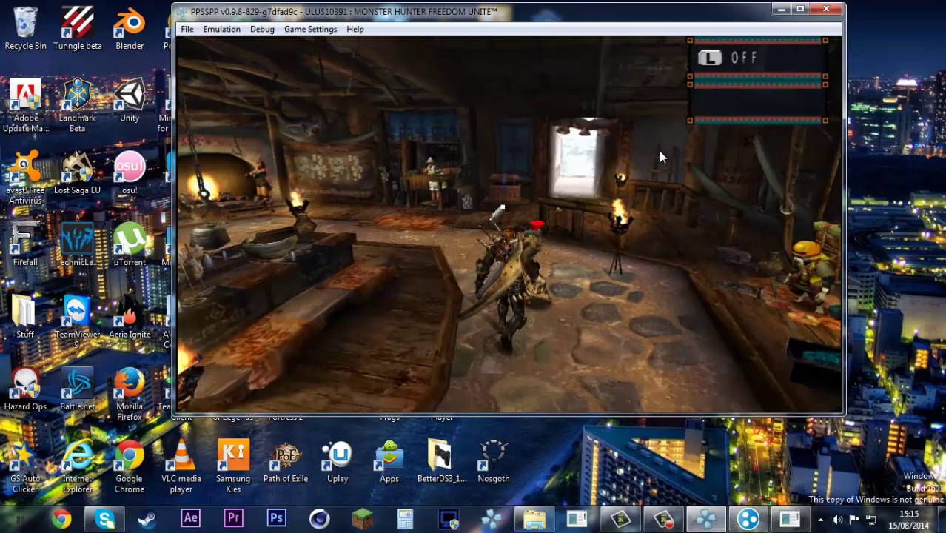
key("j")
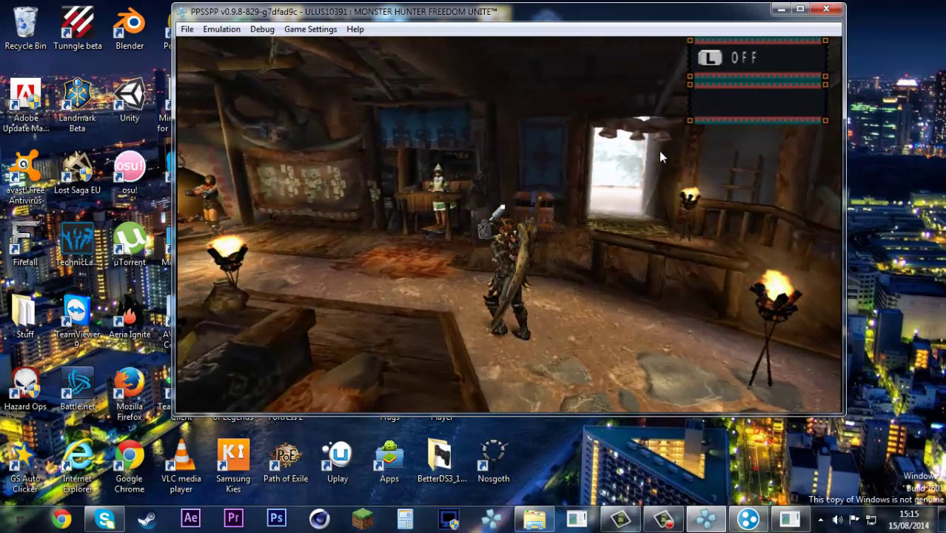
key("Left")
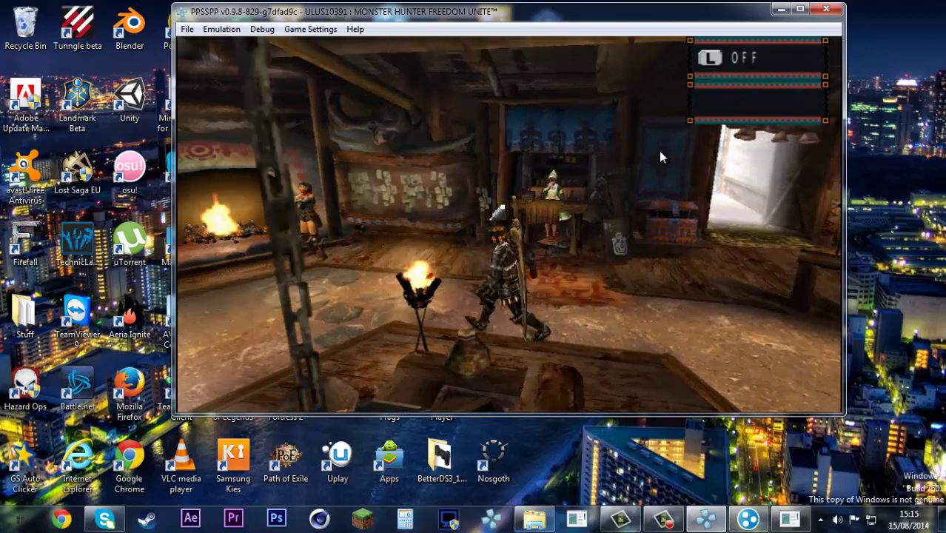
key("k")
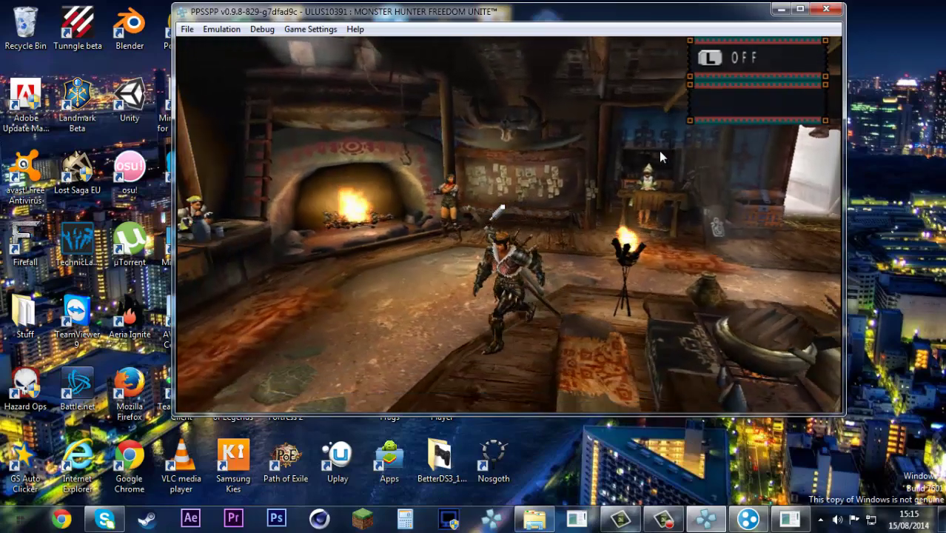
key("k")
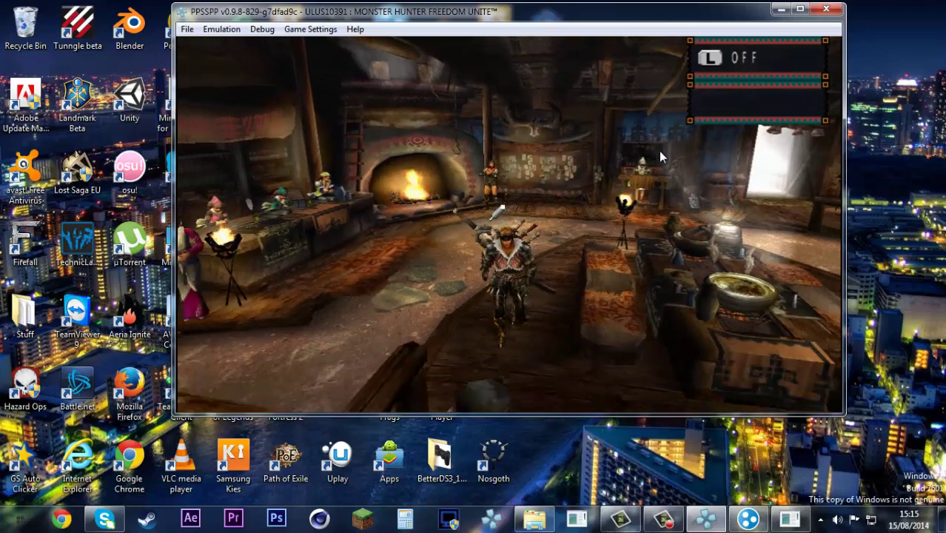
Step: Run the character a full lap around the dining table, past the yellow cat and back to the aisle beside the long counter
key("l")
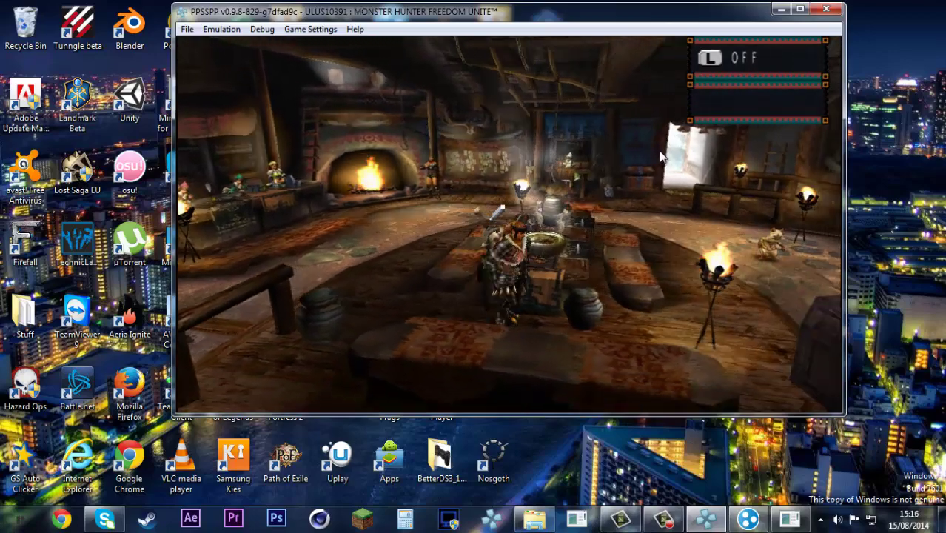
key("Left")
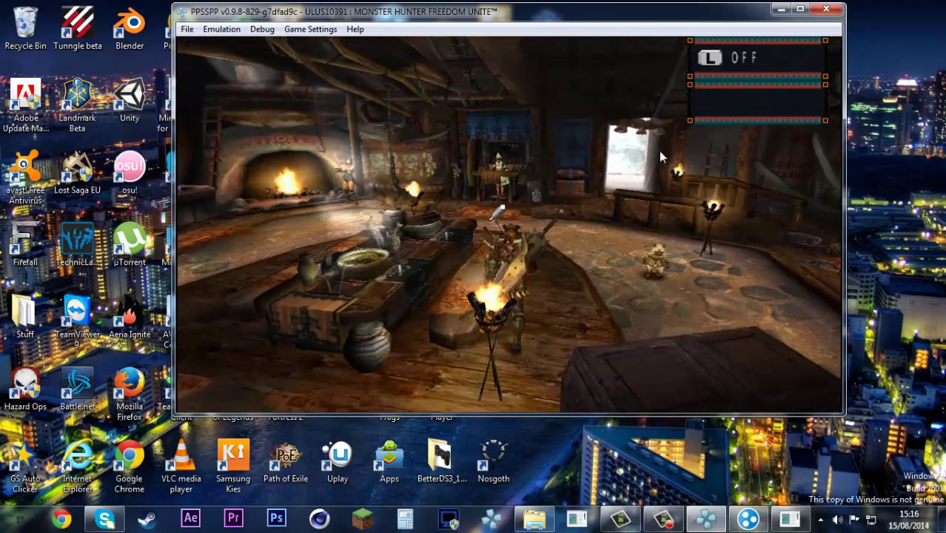
key("i")
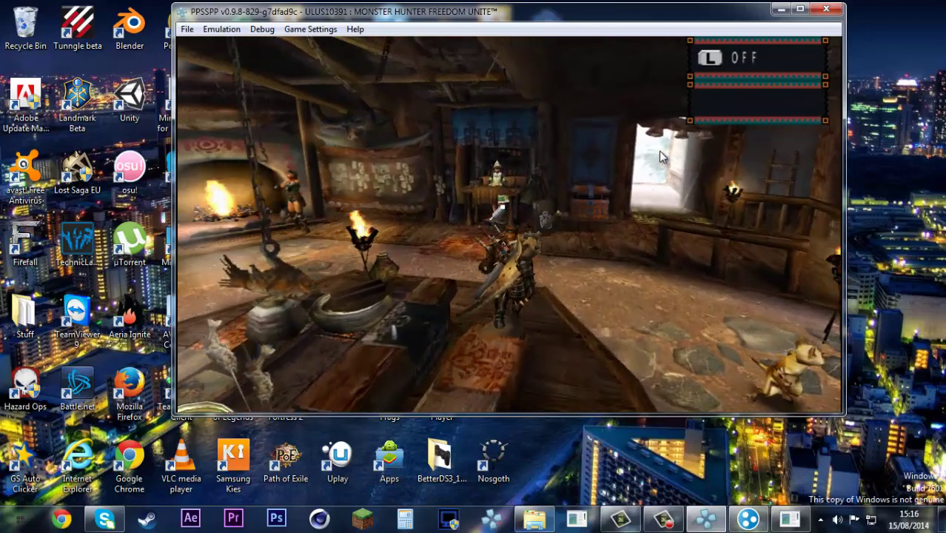
key("j")
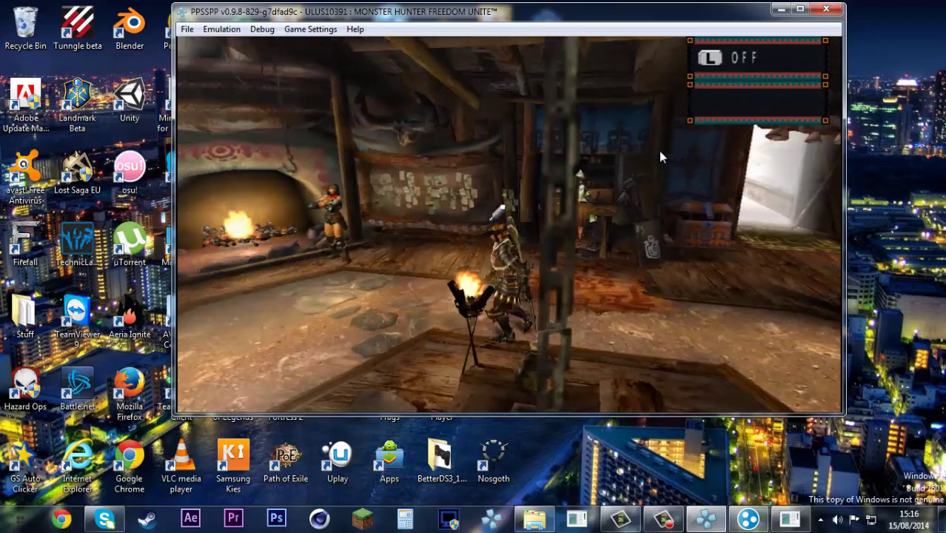
key("Left")
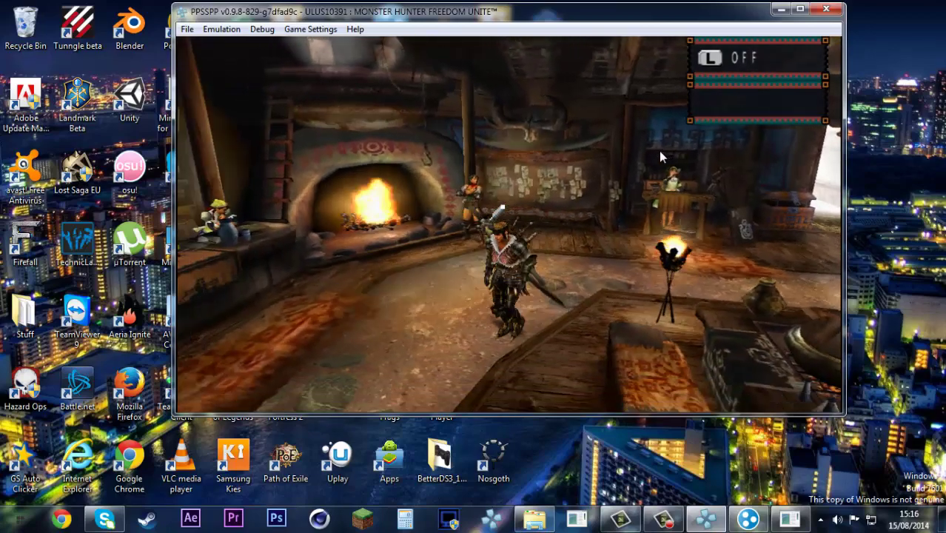
key("Left")
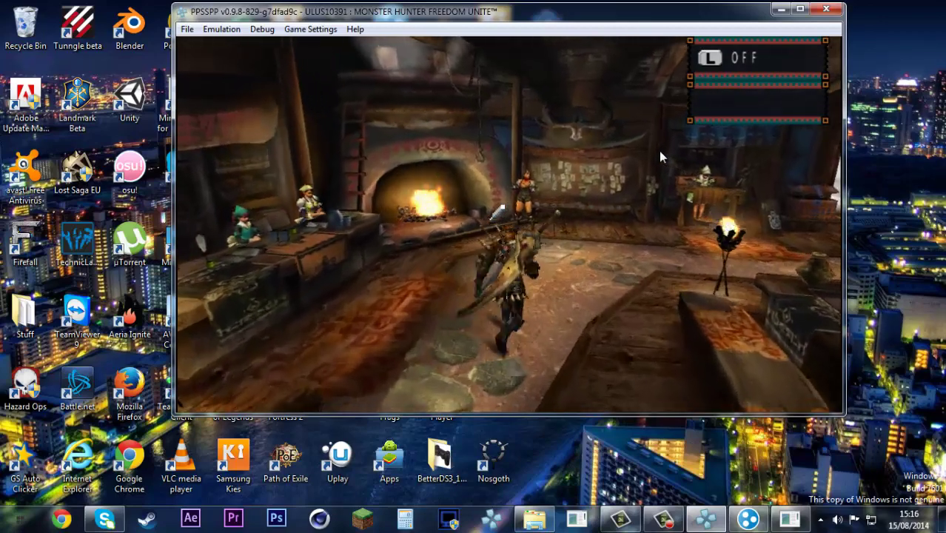
Step: Run the character back and forth along the aisle between the counter and dining table, finishing near the woman in the pink dress
key("l")
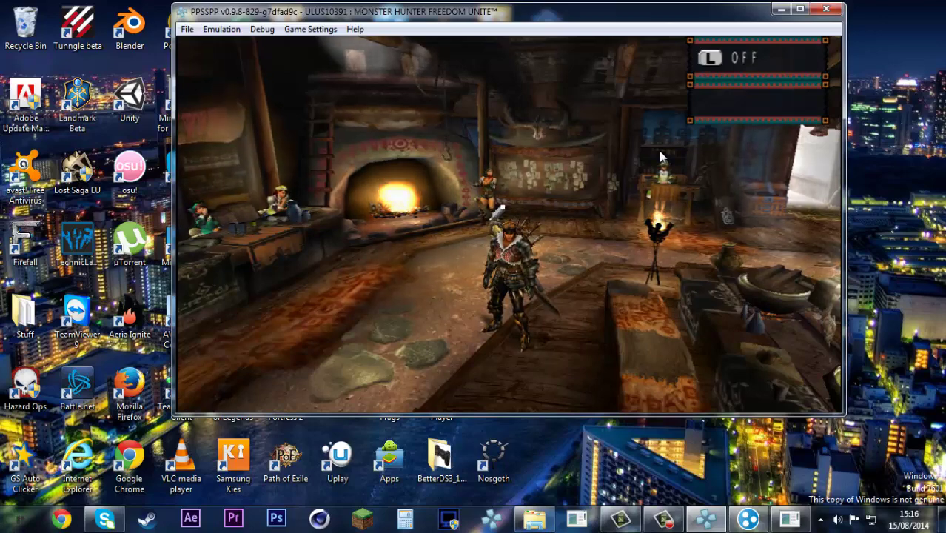
key("Left")
key("Down")
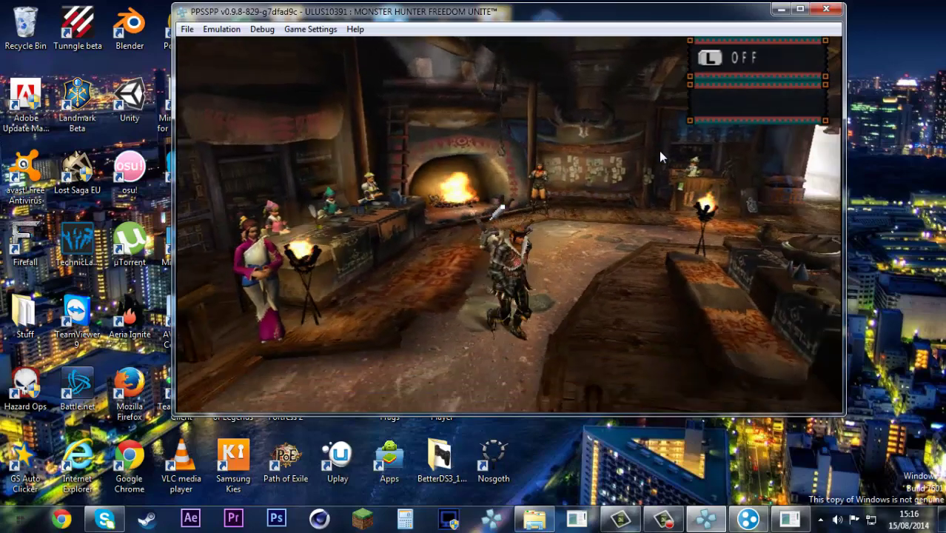
key("Up")
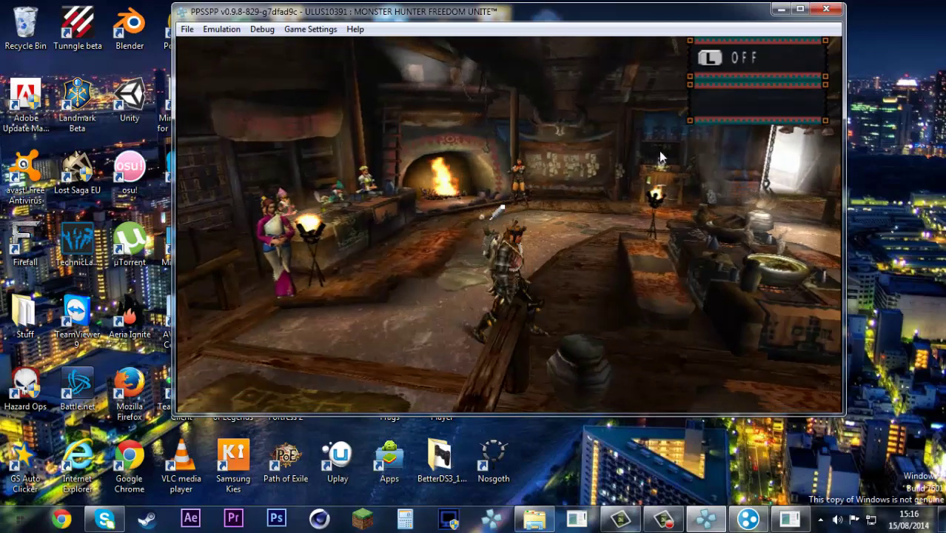
key("Left")
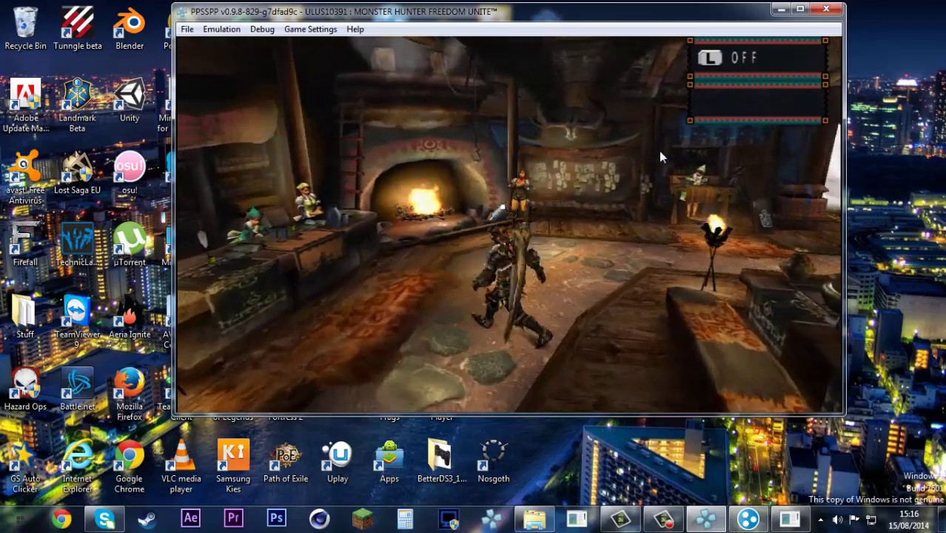
key("Down")
key("k")
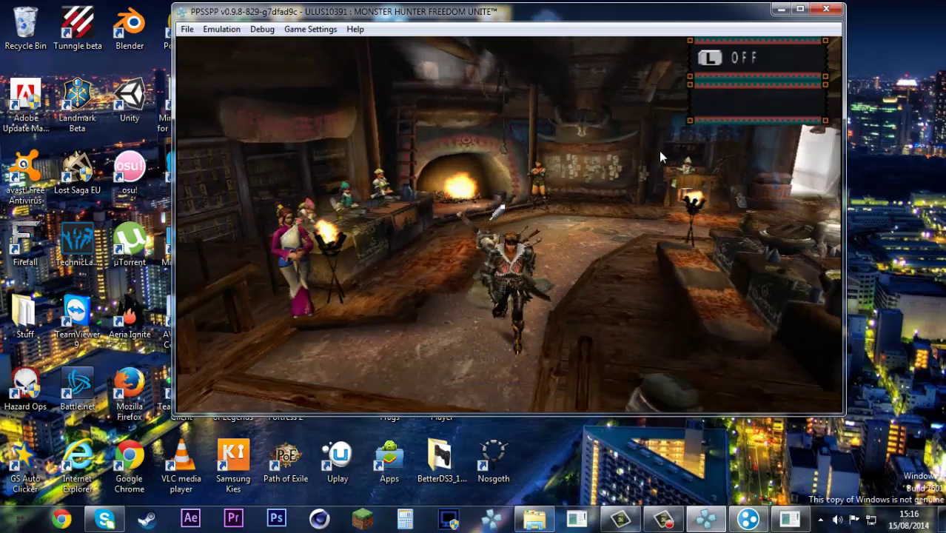